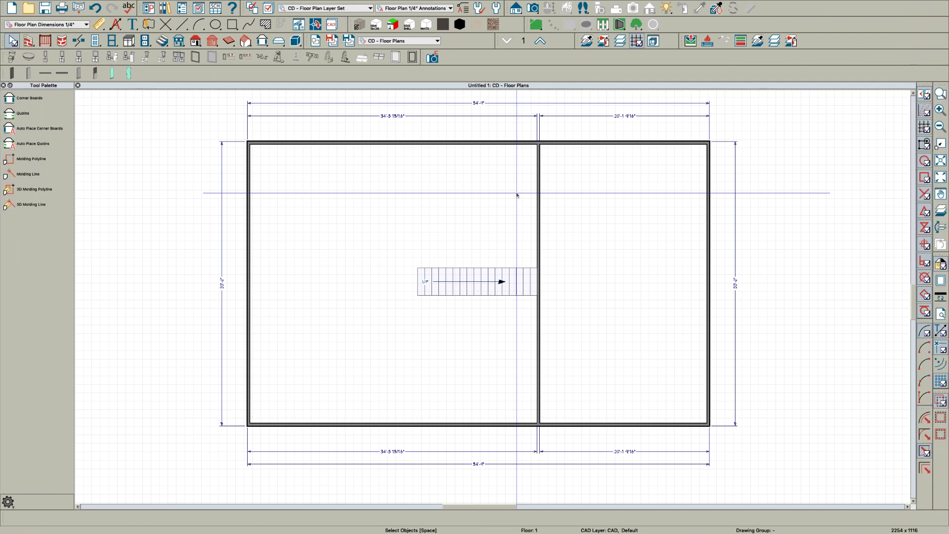
Step: Check the floor above, return to the first floor, then select and zoom in on the staircase
scroll(553, 331, up, 2)
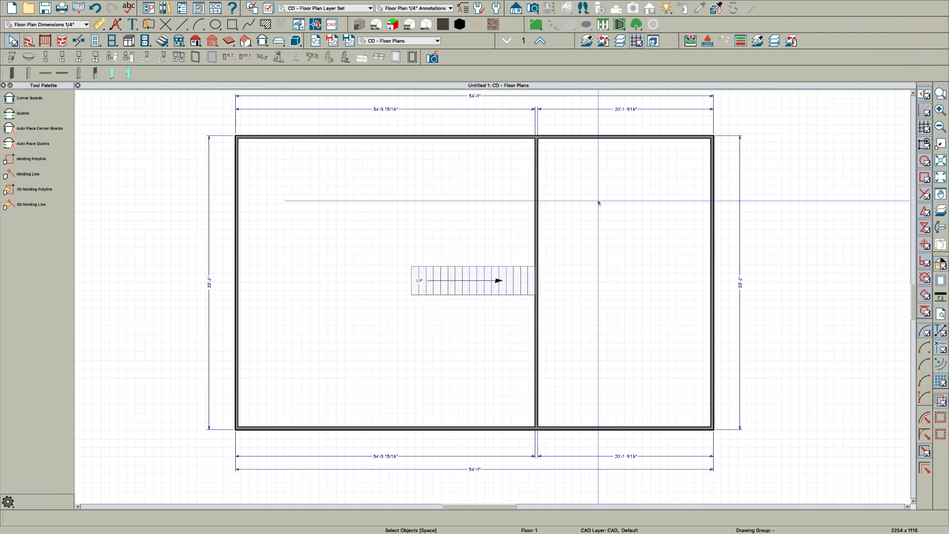
click(540, 42)
click(506, 42)
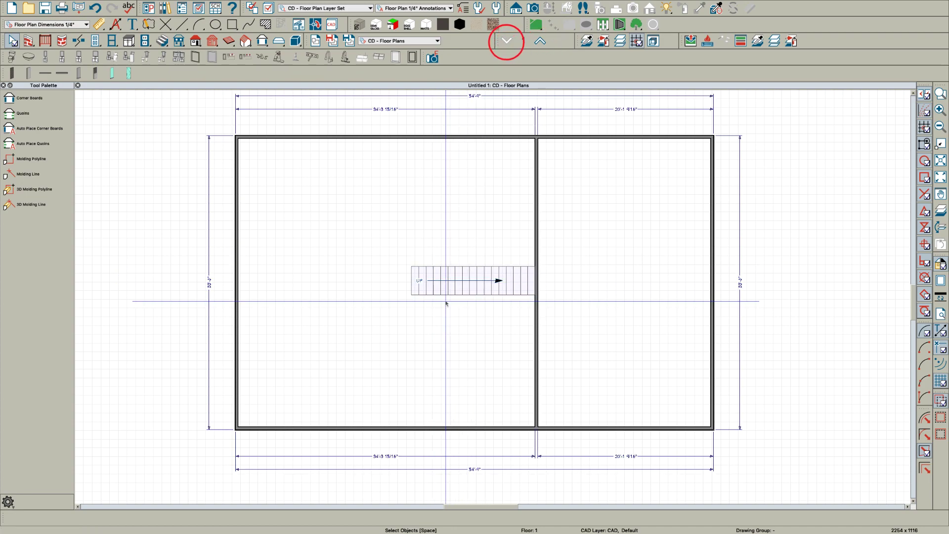
click(437, 284)
scroll(440, 294, up, 3)
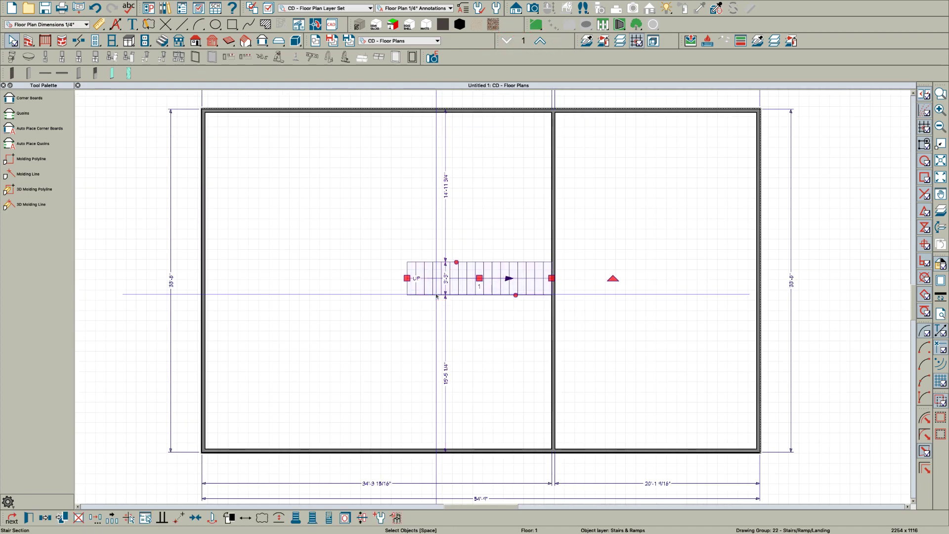
scroll(457, 361, up, 2)
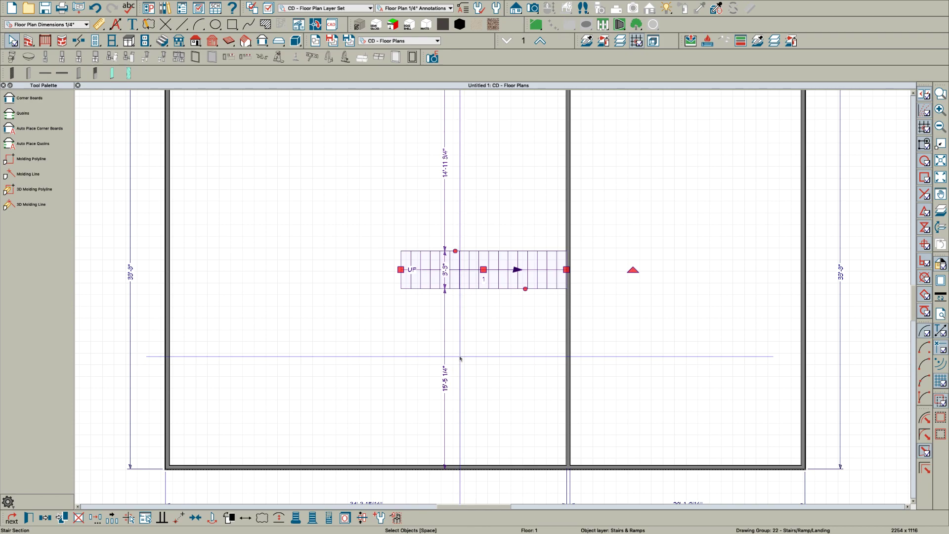
scroll(435, 330, up, 2)
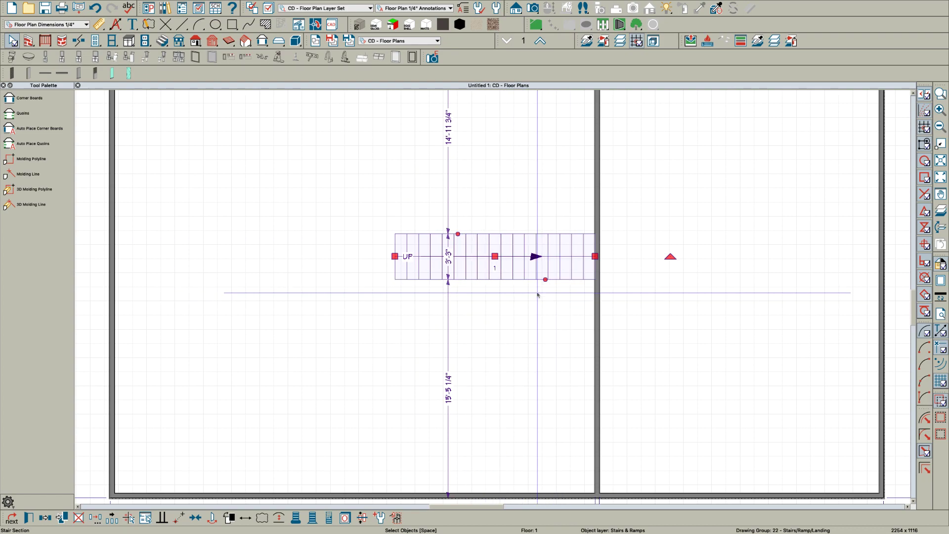
scroll(460, 297, up, 1)
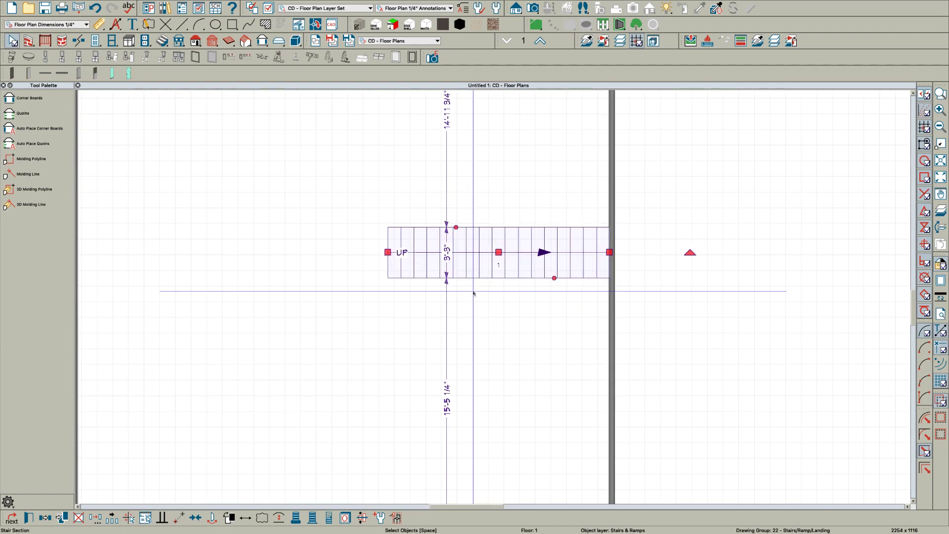
Step: Reselect the staircase and open the Library Browser with the Y shortcut
click(479, 298)
click(483, 211)
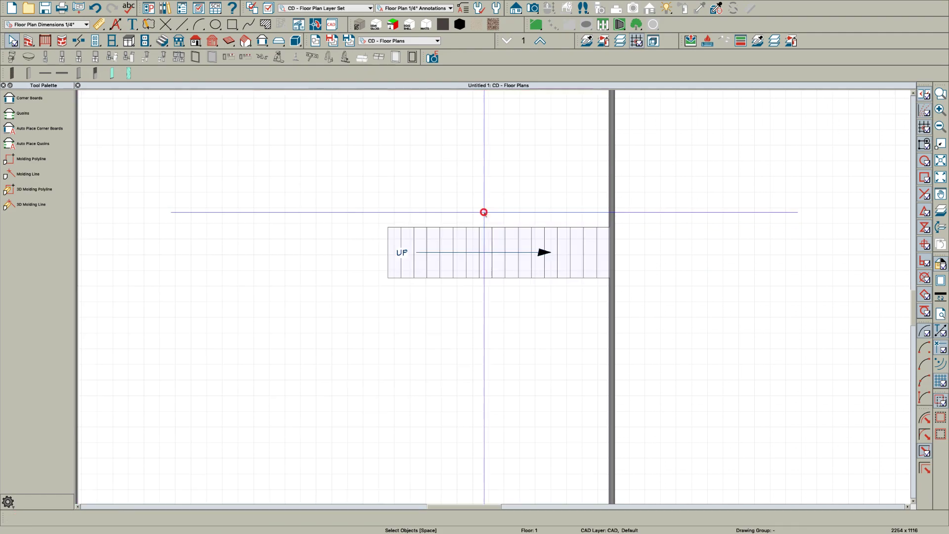
click(483, 211)
click(498, 241)
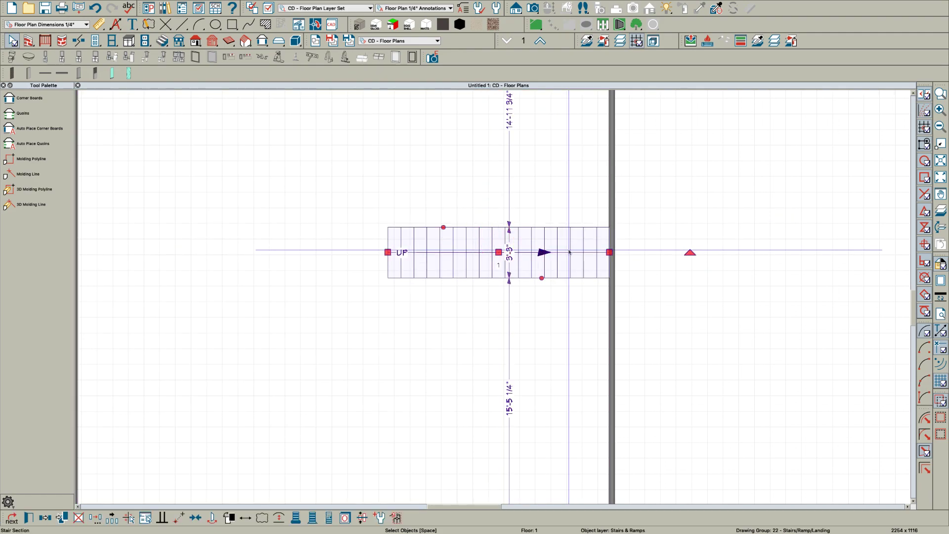
key(y)
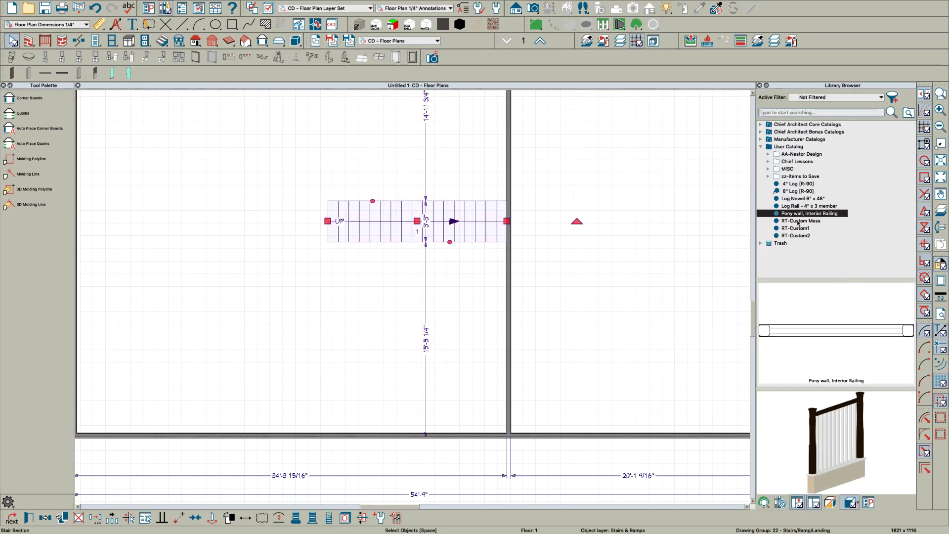
scroll(400, 268, up, 2)
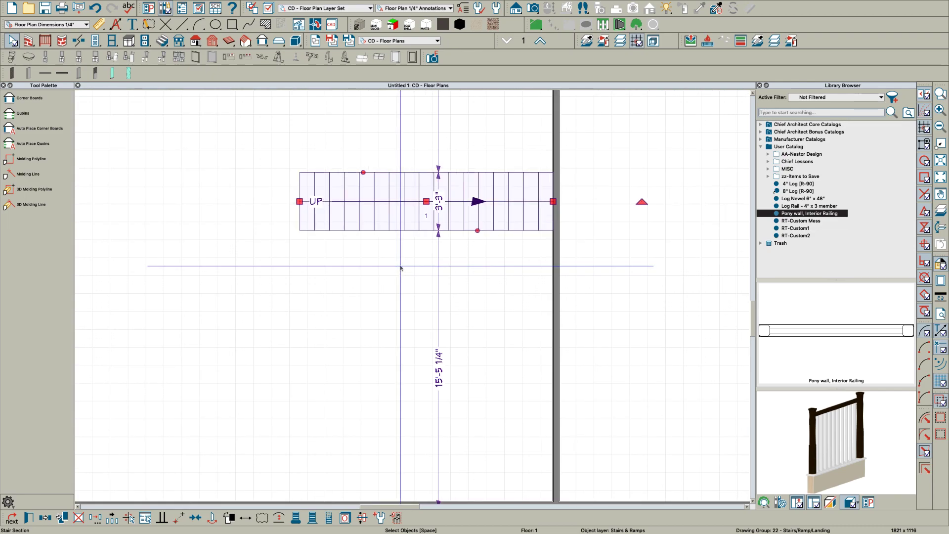
click(410, 242)
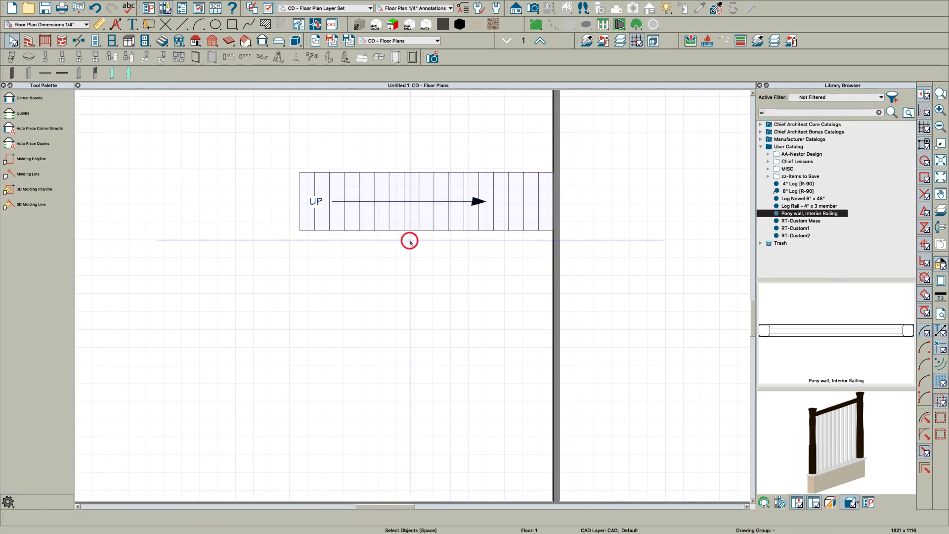
Step: Draw an 8'-5" interior wall along the stair's lower edge and pick the 'Pony wall, Interior Railing' catalog item
key(w)
drag(390, 241, 553, 240)
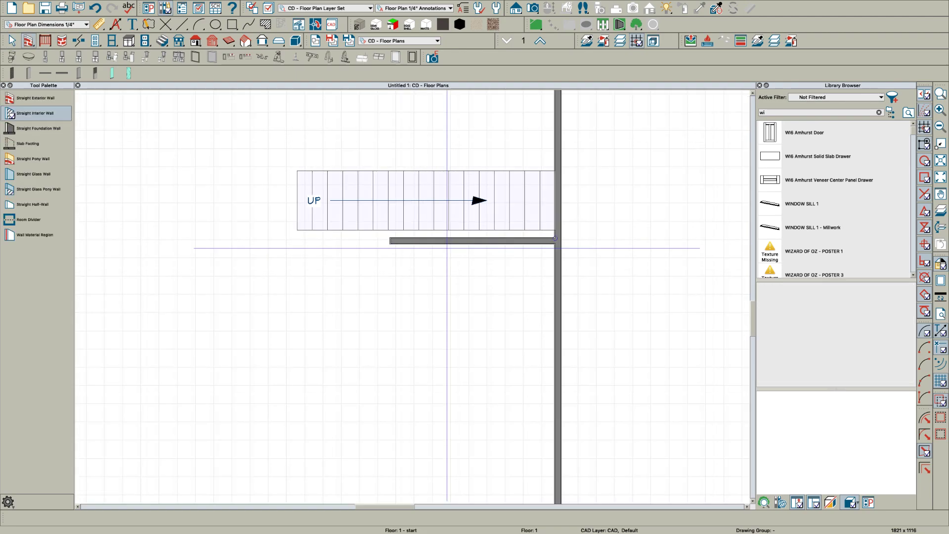
scroll(444, 239, up, 2)
key(space)
click(442, 238)
drag(444, 240, 442, 224)
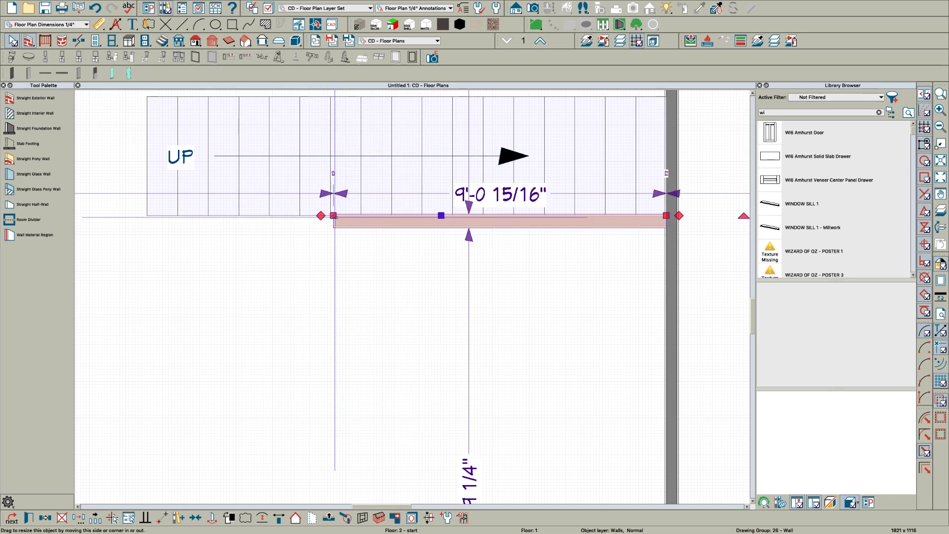
drag(333, 216, 358, 216)
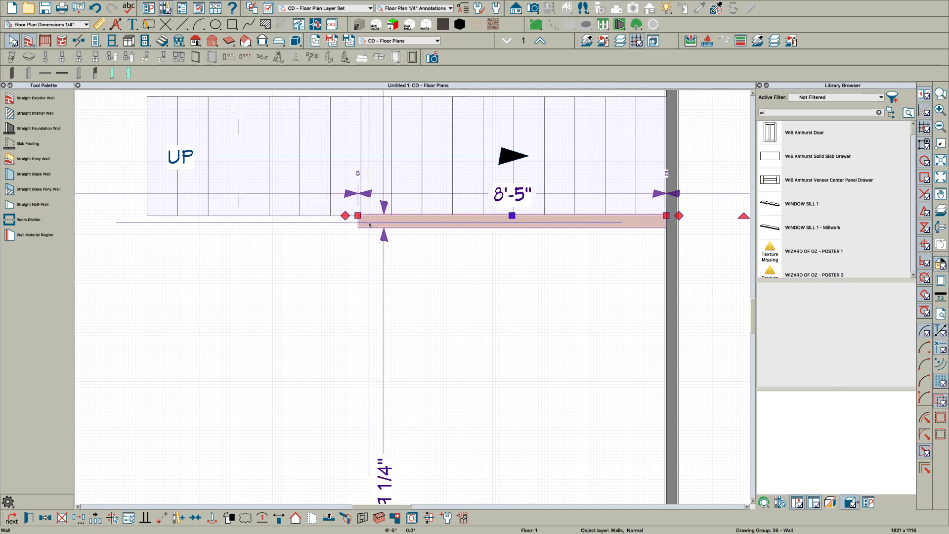
click(879, 113)
click(828, 213)
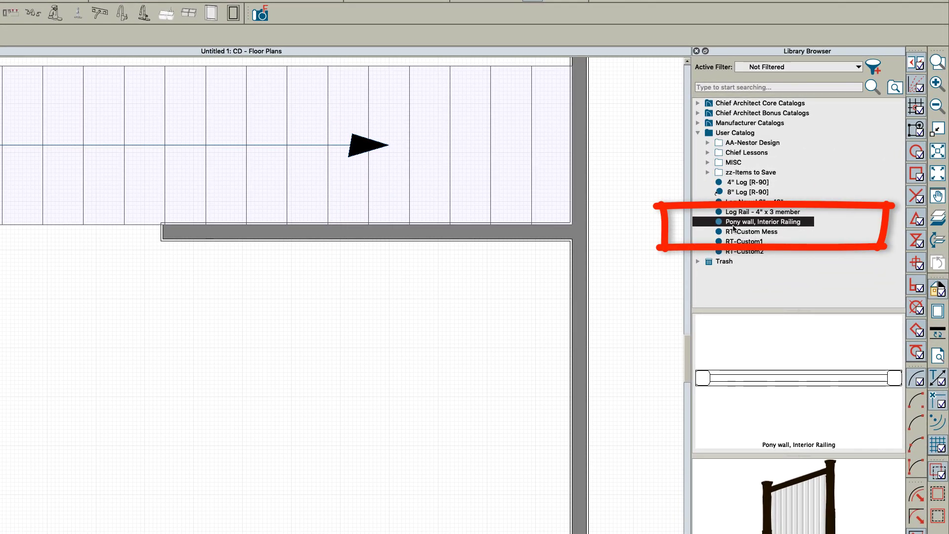
Step: Place a 6'-0 15/16" 'Pony wall, Interior Railing' from the stair start to the interior wall
drag(737, 226, 0, 238)
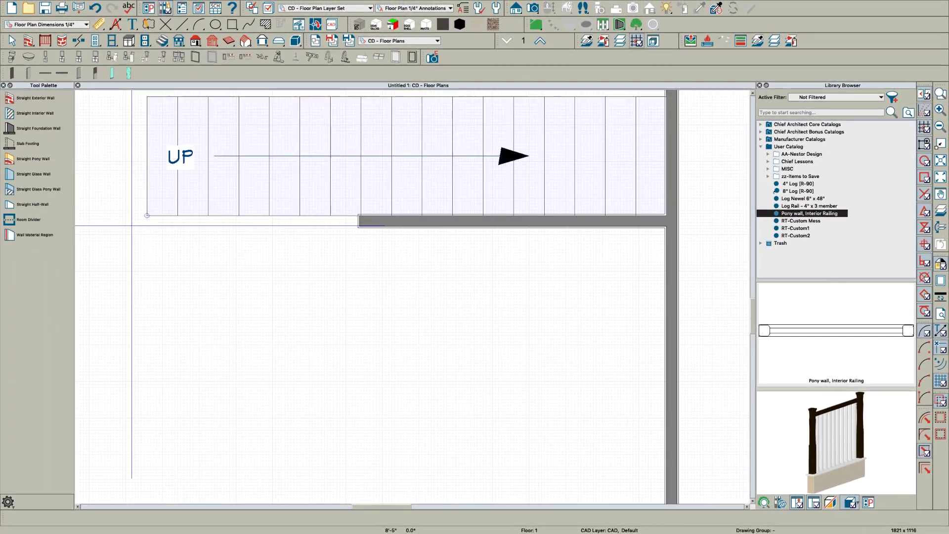
mouse_move(135, 226)
mouse_down()
mouse_move(355, 225)
mouse_move(303, 216)
mouse_up()
click(301, 228)
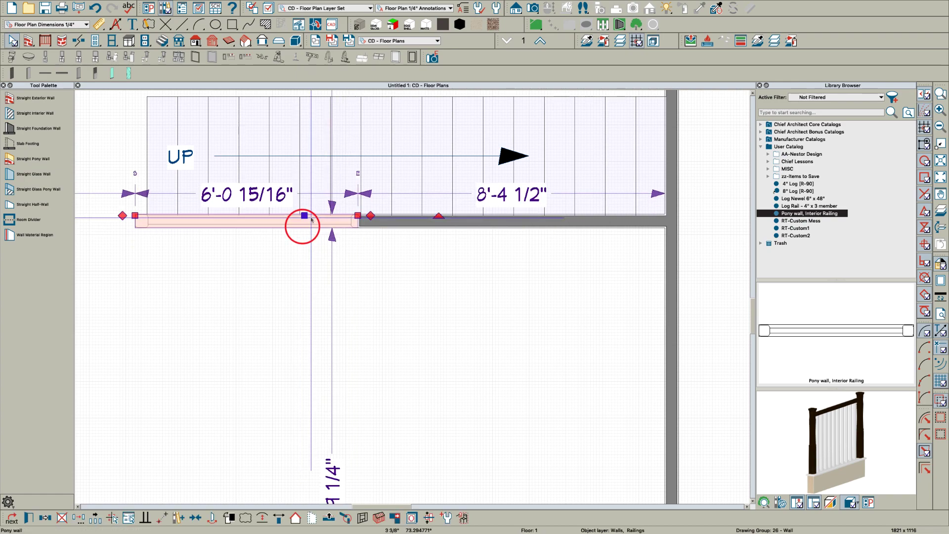
scroll(183, 232, up, 1)
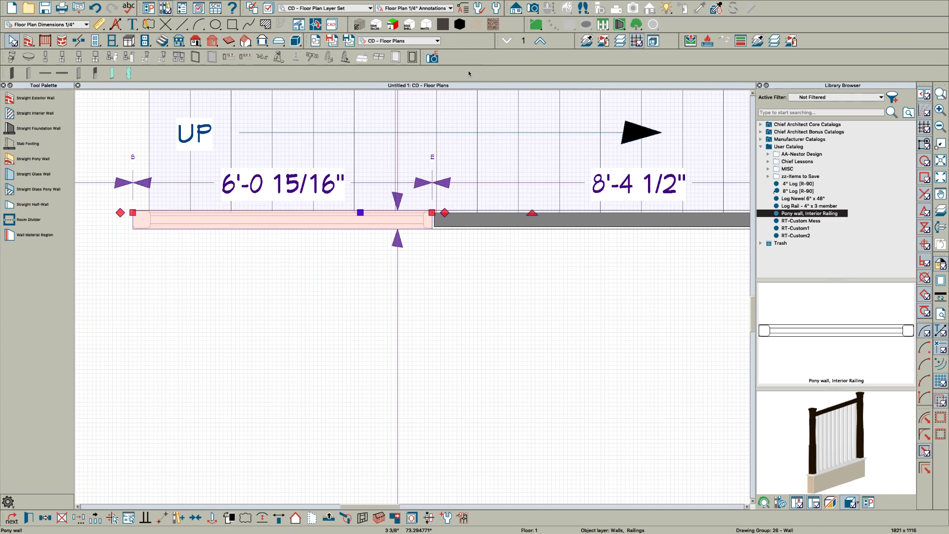
key(F9)
scroll(495, 272, down, 4)
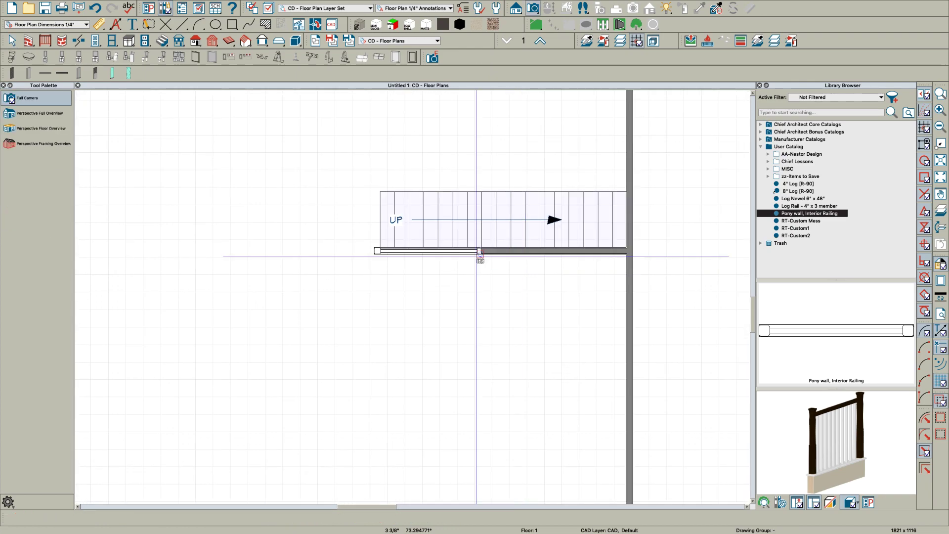
Step: Create a Full Camera view of the staircase railing, orbit it, and return to the floor plan
drag(318, 181, 327, 187)
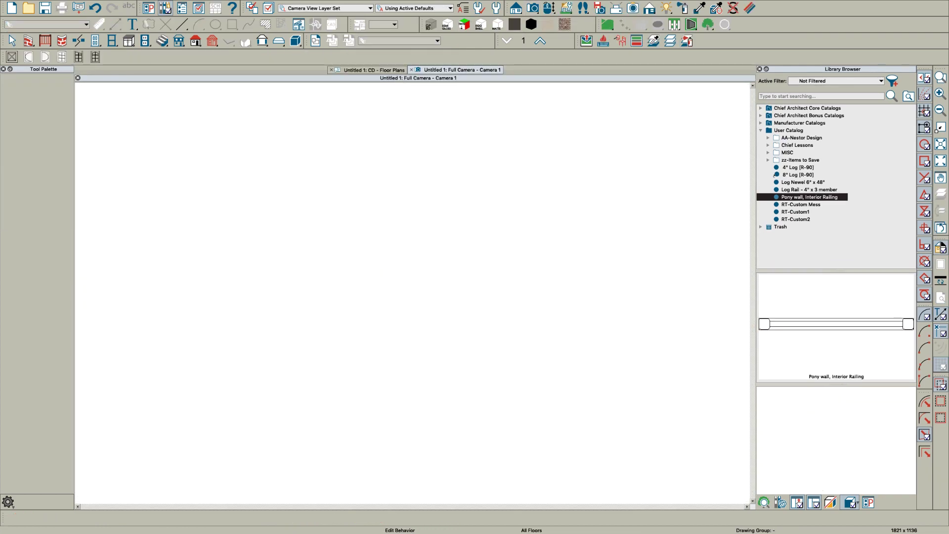
drag(358, 320, 405, 83)
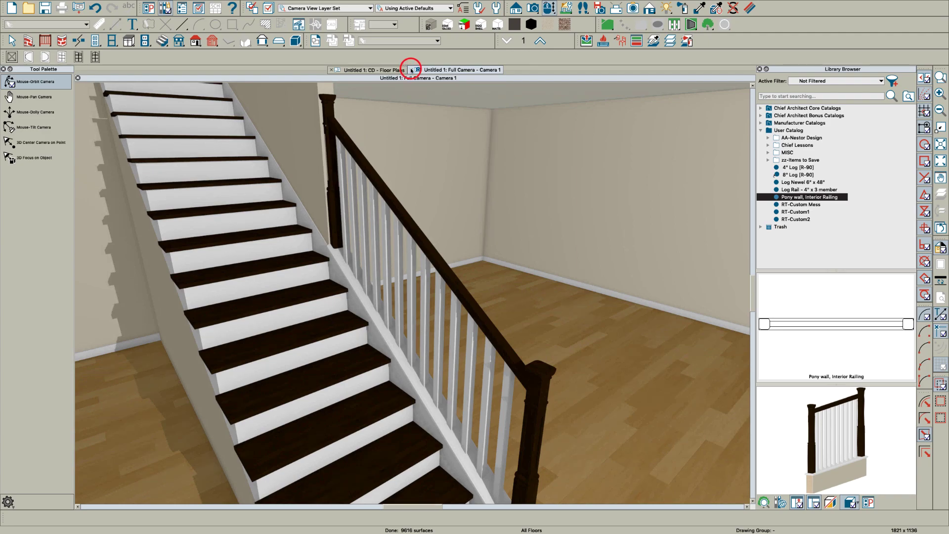
click(411, 71)
scroll(384, 250, up, 5)
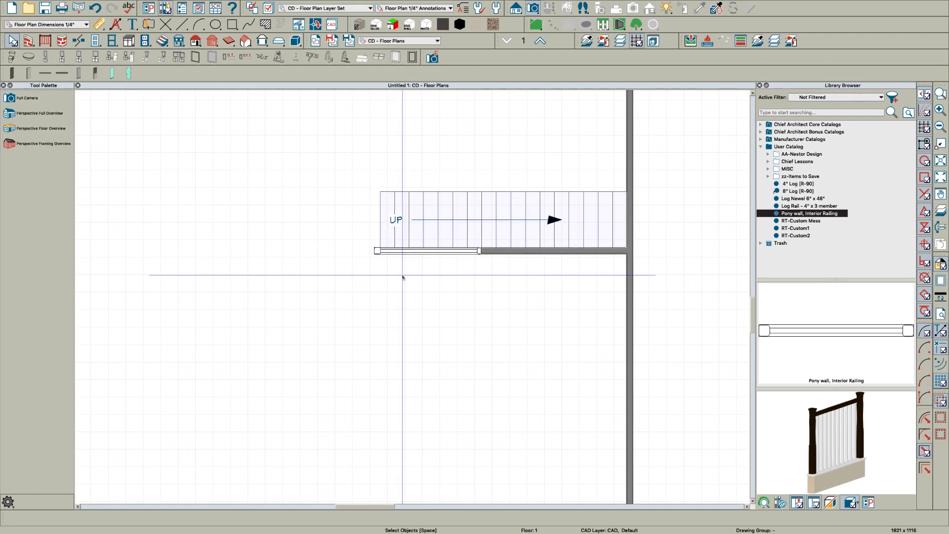
Step: Set the pony-wall railing's upper wall type to Interior Railing and review its lower wall heights
click(392, 248)
double_click(393, 249)
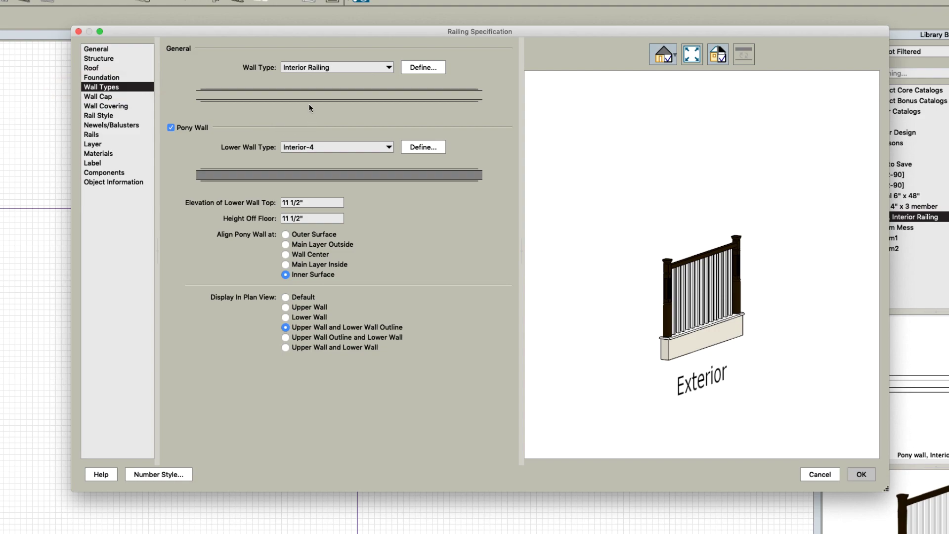
click(316, 64)
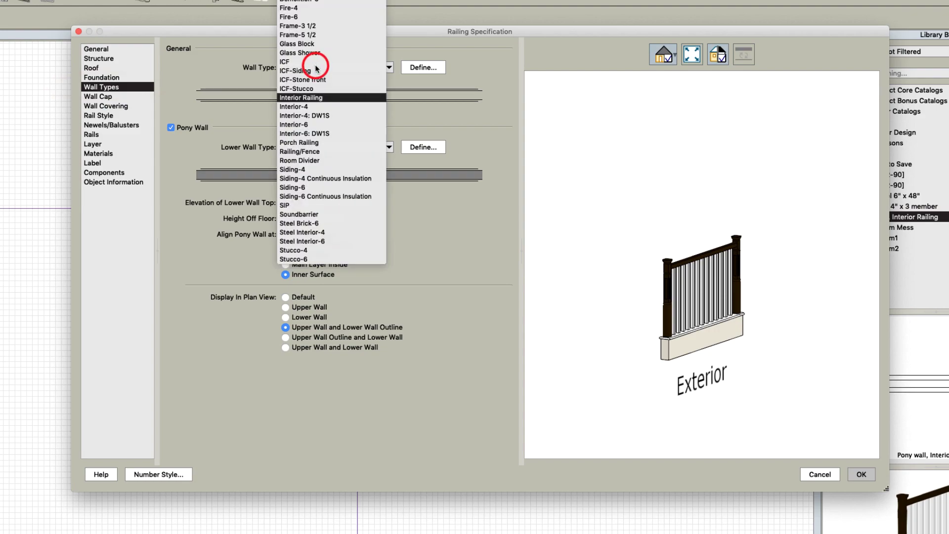
click(322, 101)
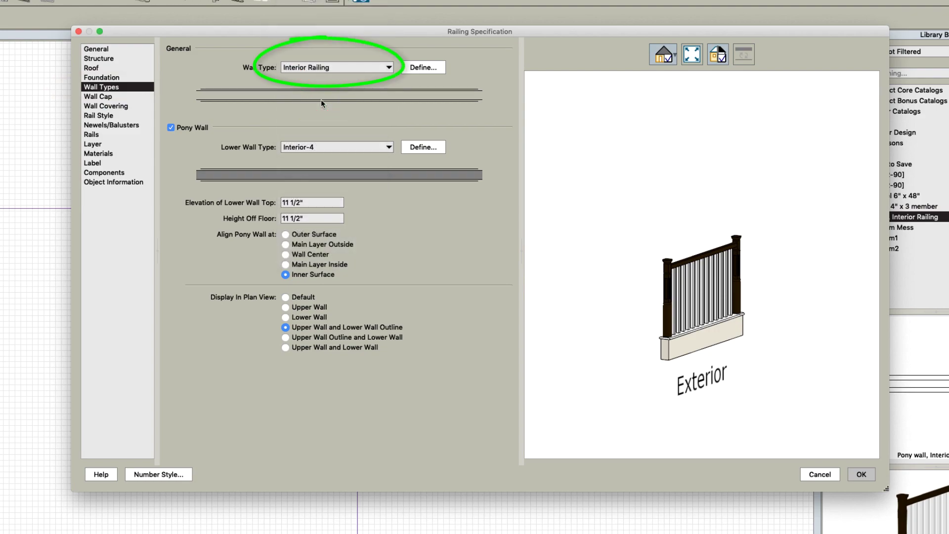
click(424, 68)
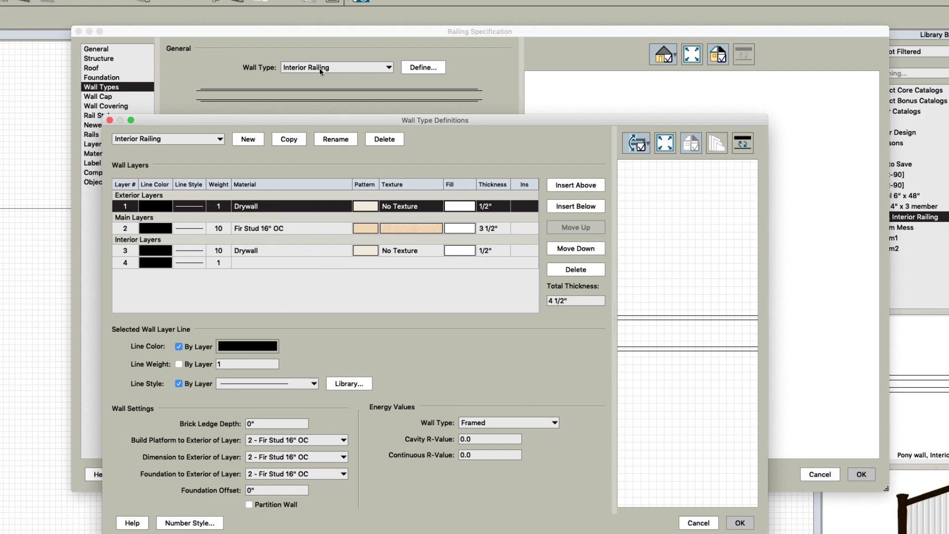
click(698, 523)
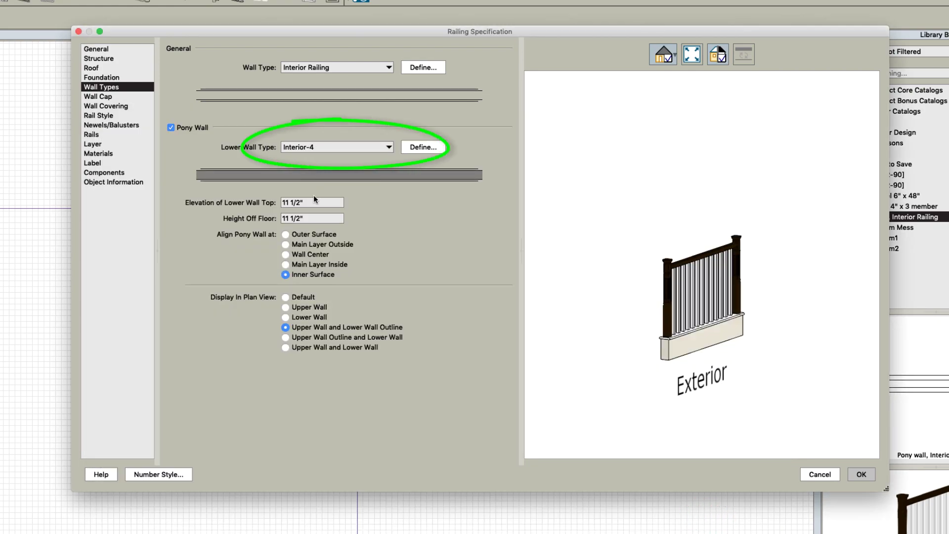
triple_click(290, 218)
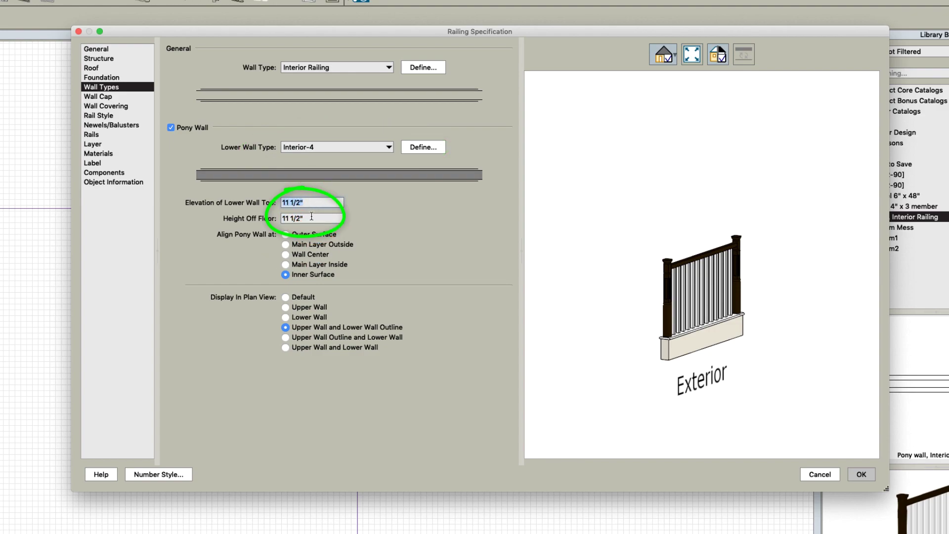
key(Tab)
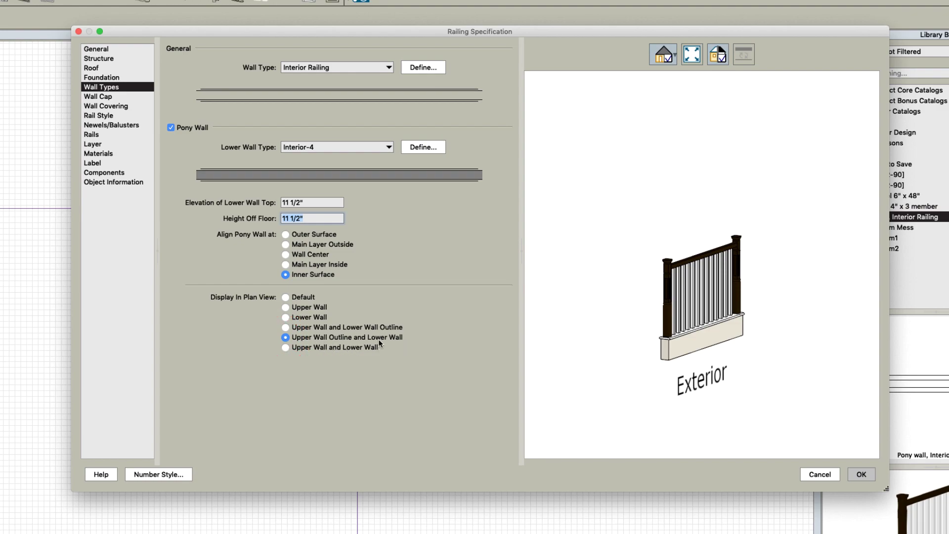
Step: Apply the railing settings, then reopen the pony wall's specification to adjust its plan display
click(861, 475)
click(390, 299)
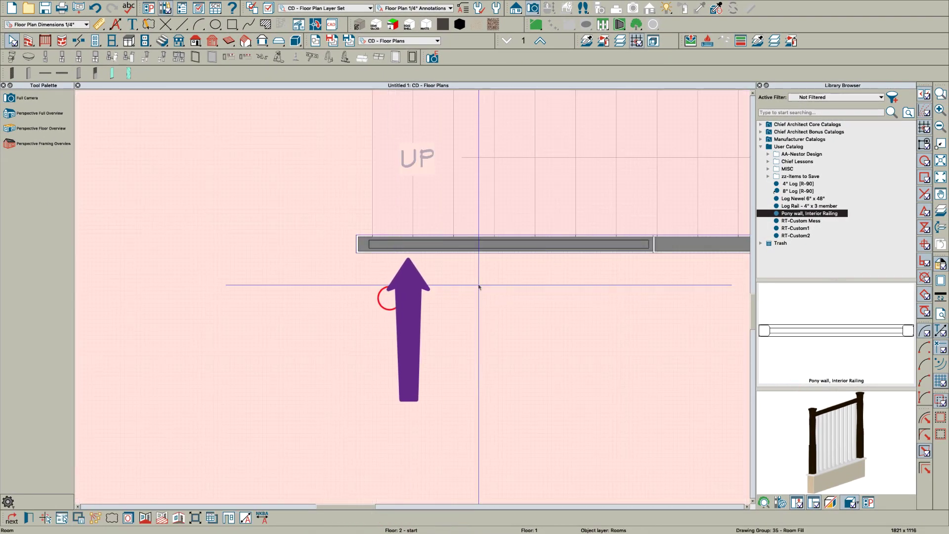
click(442, 250)
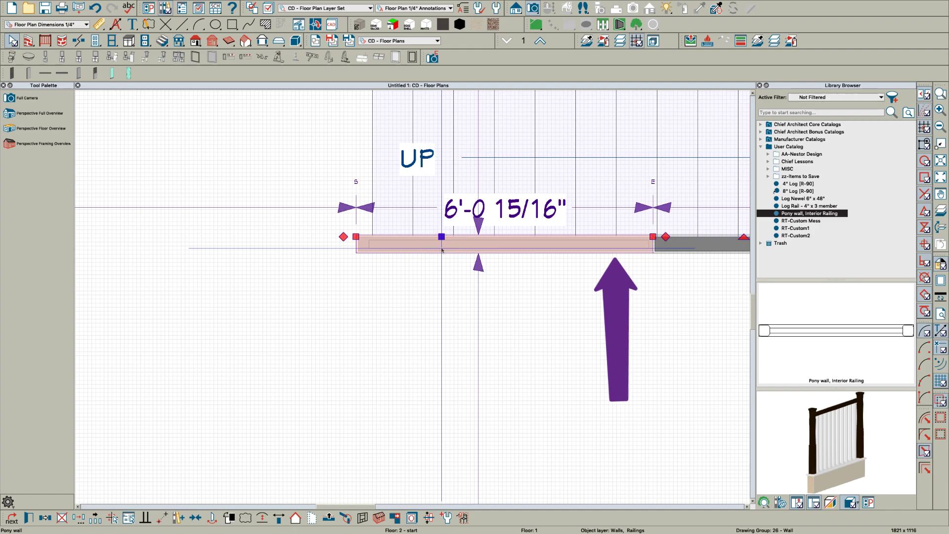
double_click(442, 250)
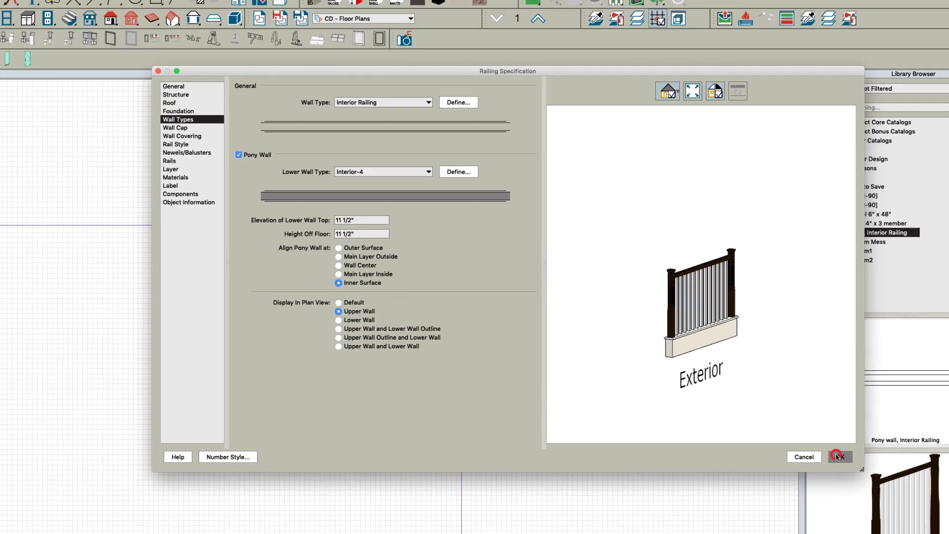
click(862, 481)
Step: Set the pony wall's plan display to Upper Wall and Lower Wall Outline and verify it
click(544, 364)
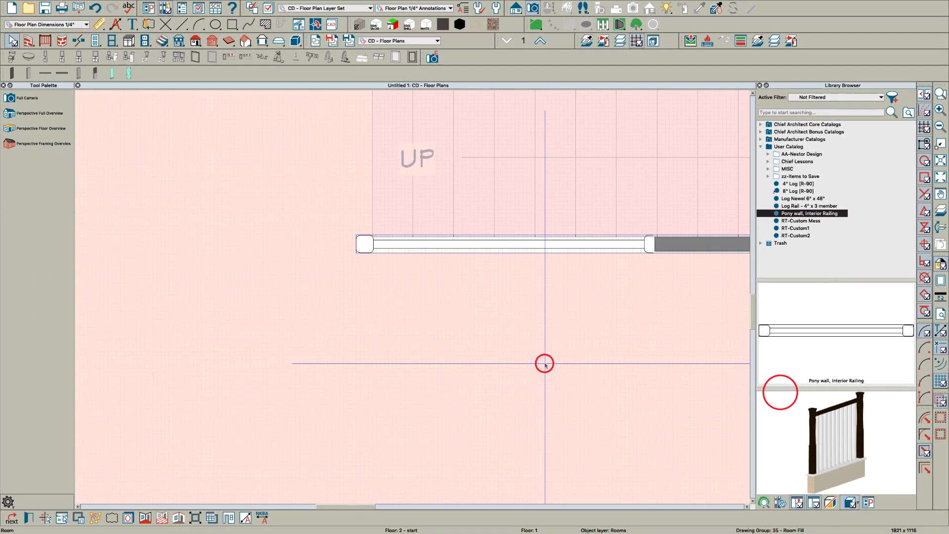
click(401, 249)
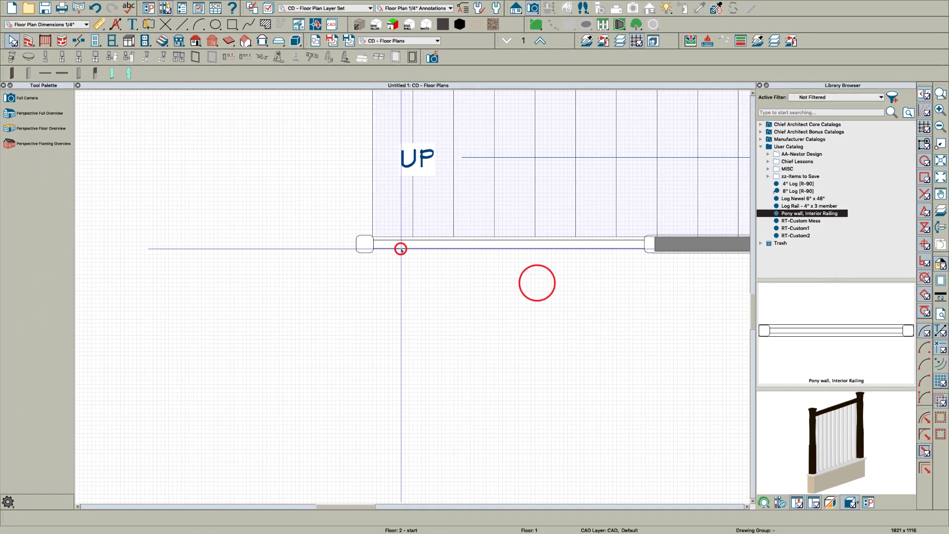
double_click(401, 249)
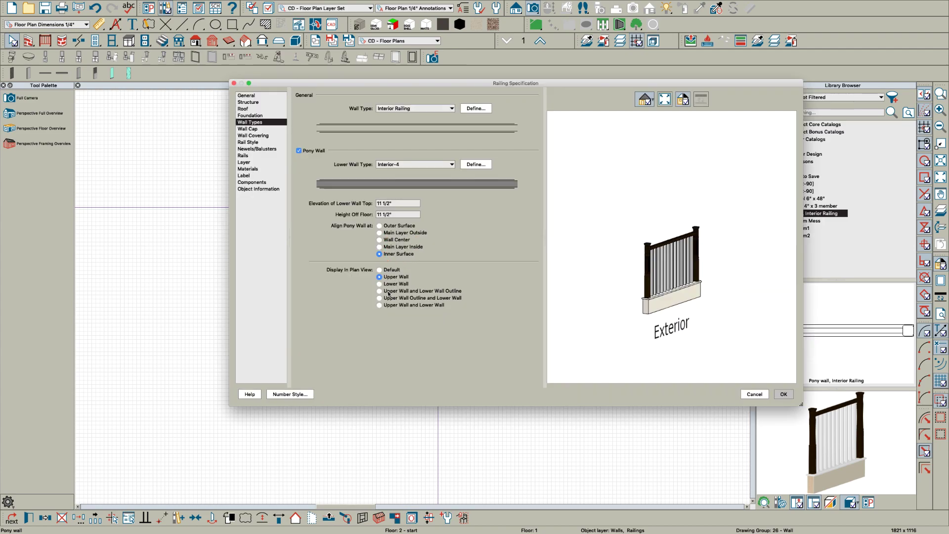
click(777, 395)
click(468, 356)
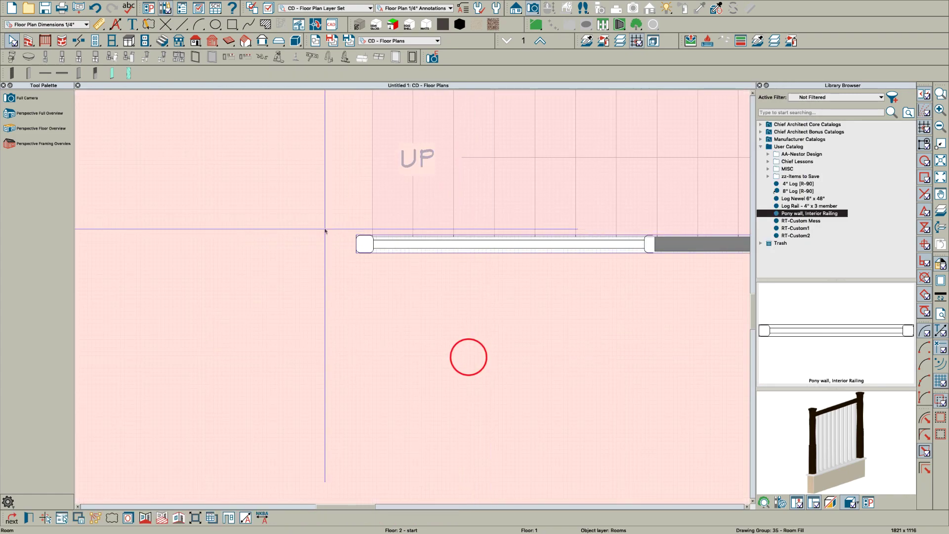
click(280, 208)
scroll(280, 207, up, 3)
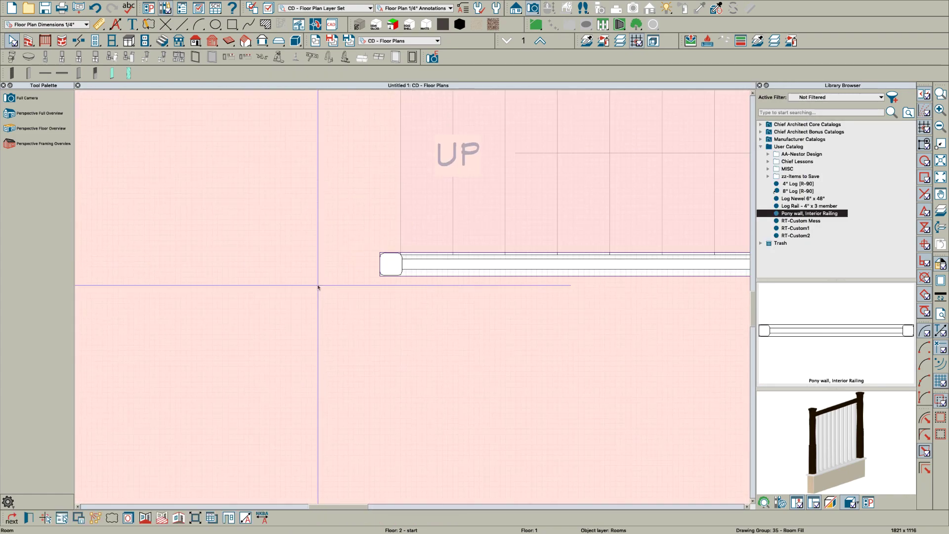
Step: Show the pony wall's Rail Style settings: balusters, rail-to-post newels, top rail, Follow Stairs
scroll(318, 286, down, 2)
click(397, 272)
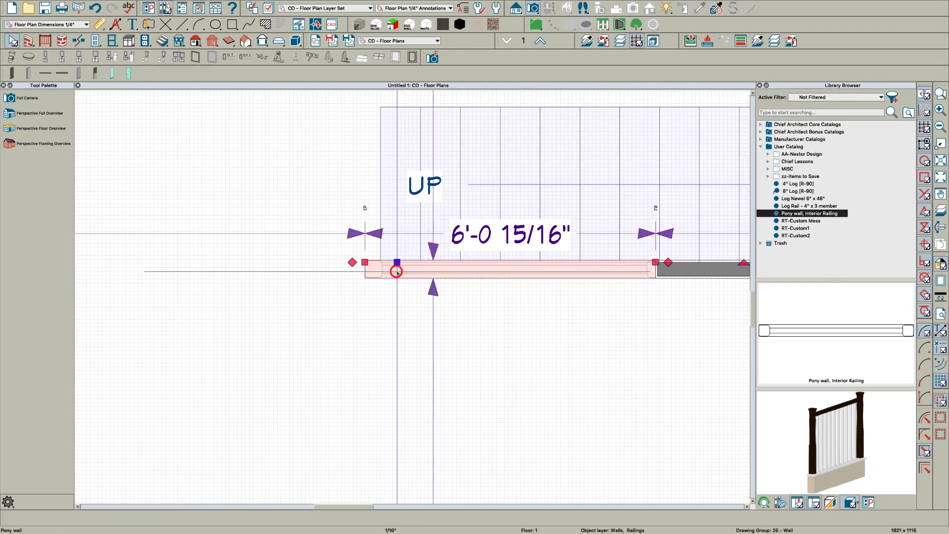
double_click(397, 272)
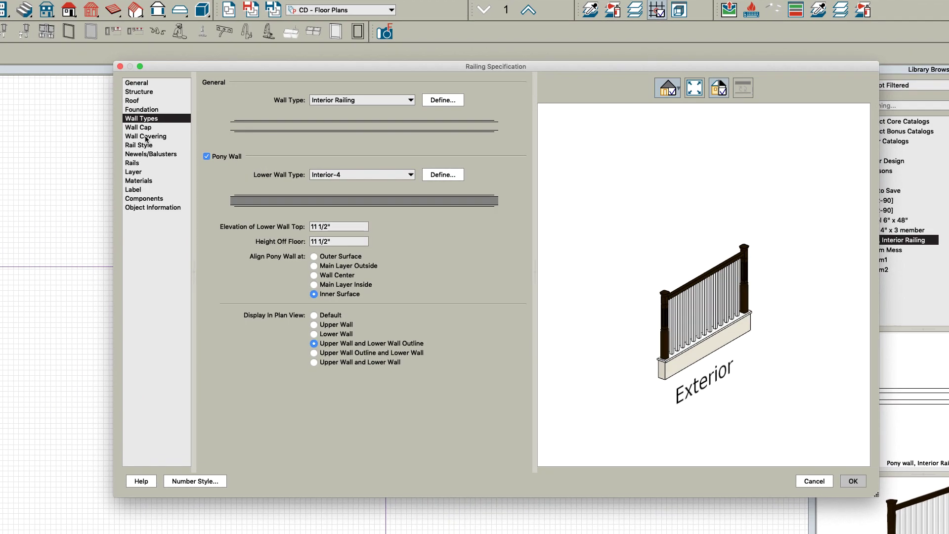
click(145, 145)
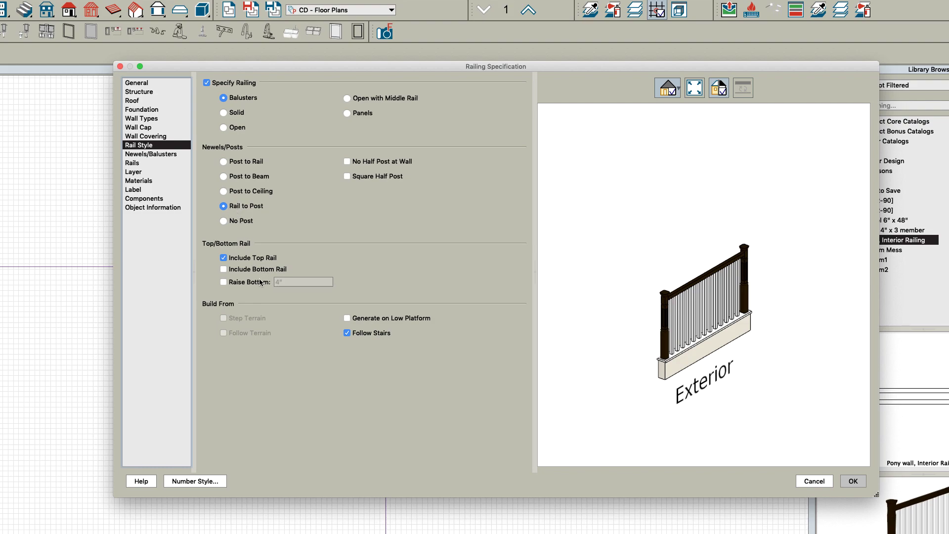
drag(678, 310, 643, 312)
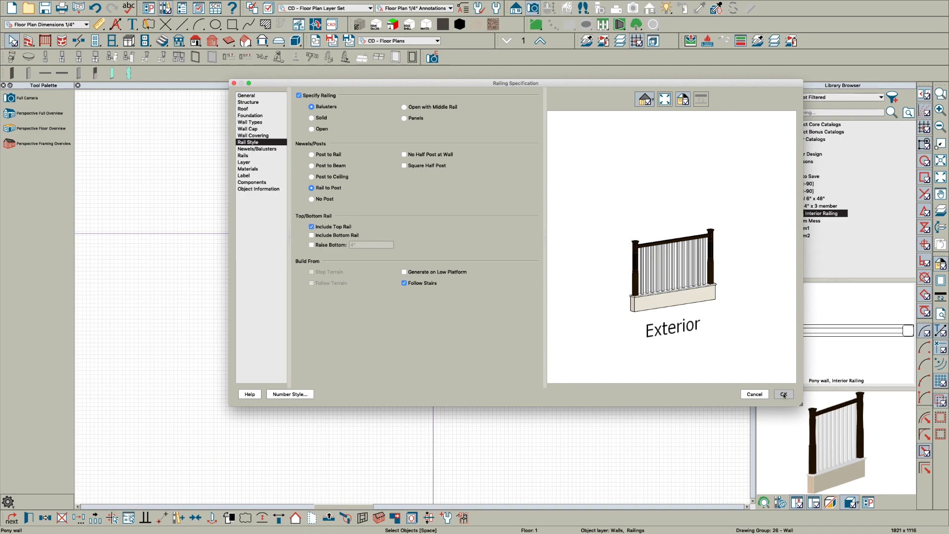
Step: Choose the BX-02 boxed newel from the library for the railing
click(268, 149)
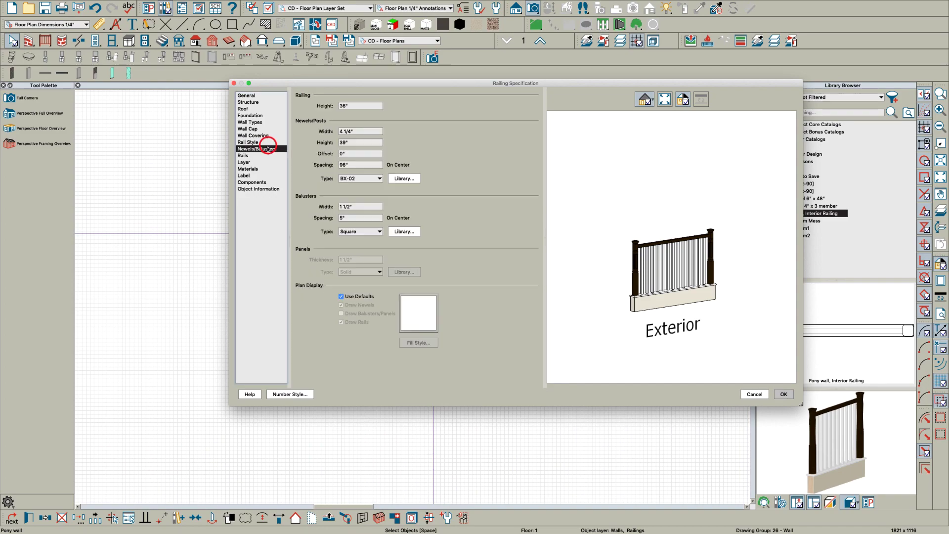
drag(640, 272, 647, 274)
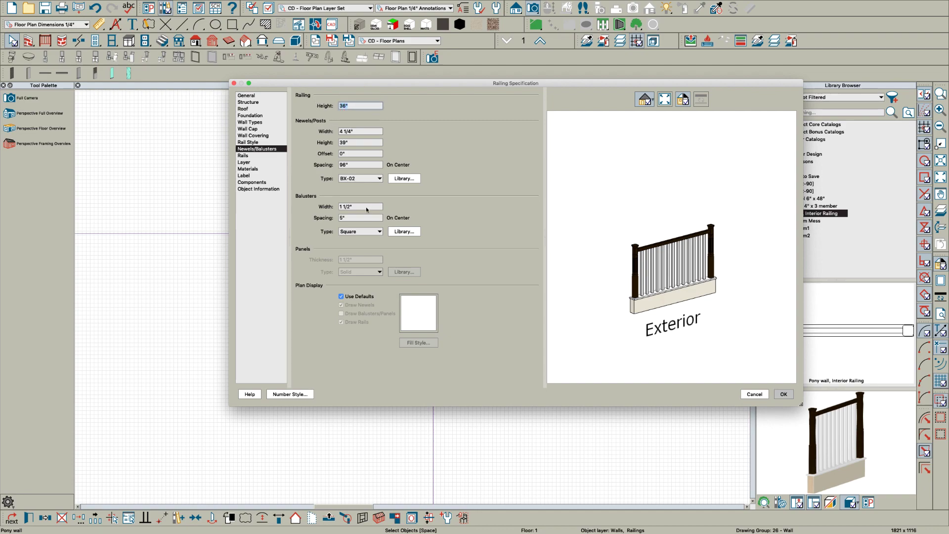
click(407, 181)
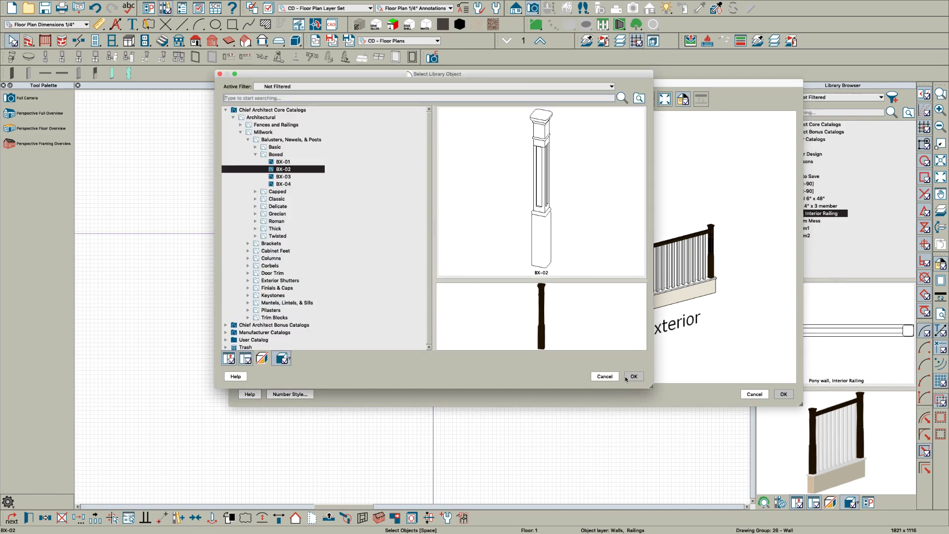
click(631, 376)
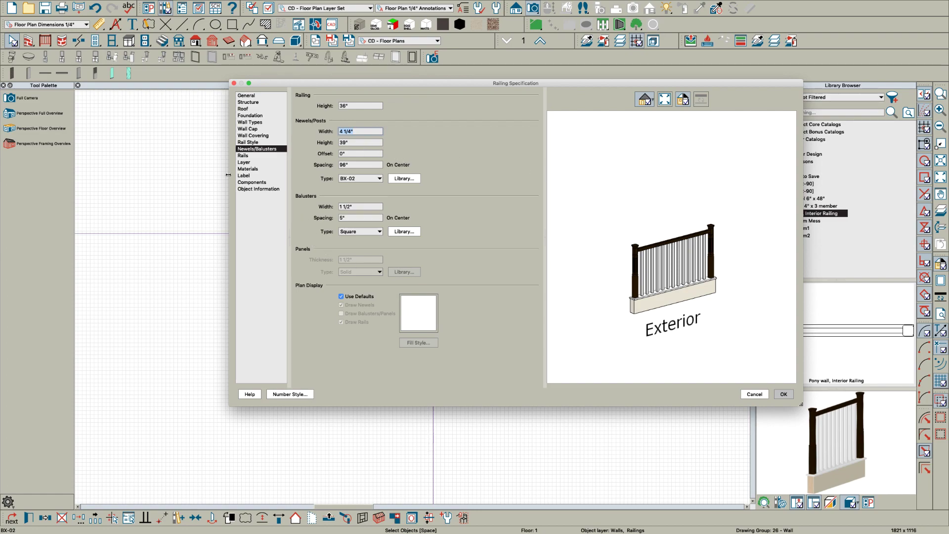
Step: Review the top, middle and bottom rail profiles and apply the railing settings
click(251, 156)
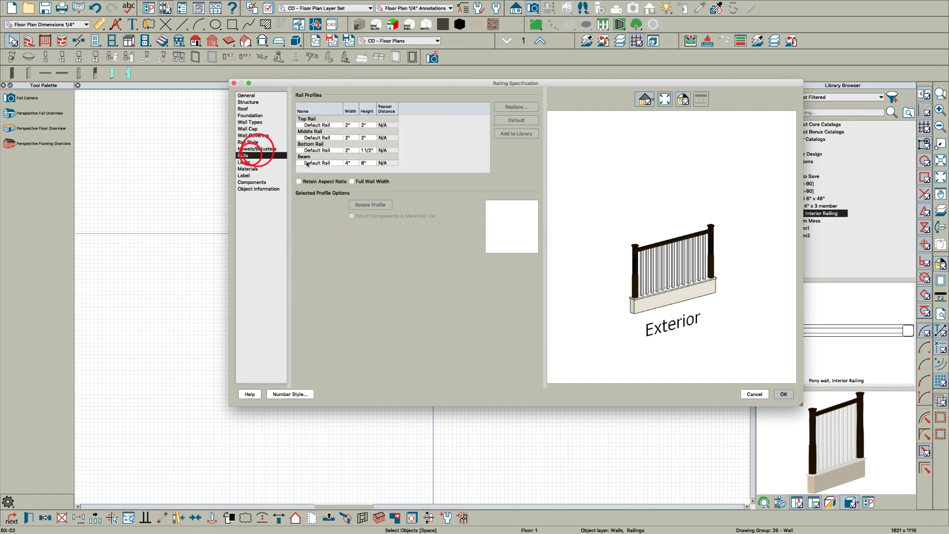
click(306, 125)
click(317, 137)
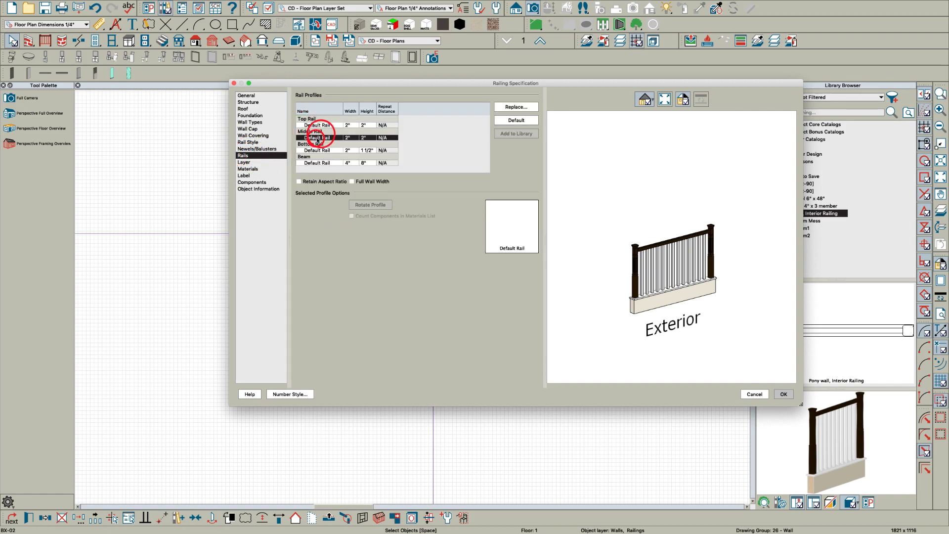
click(311, 151)
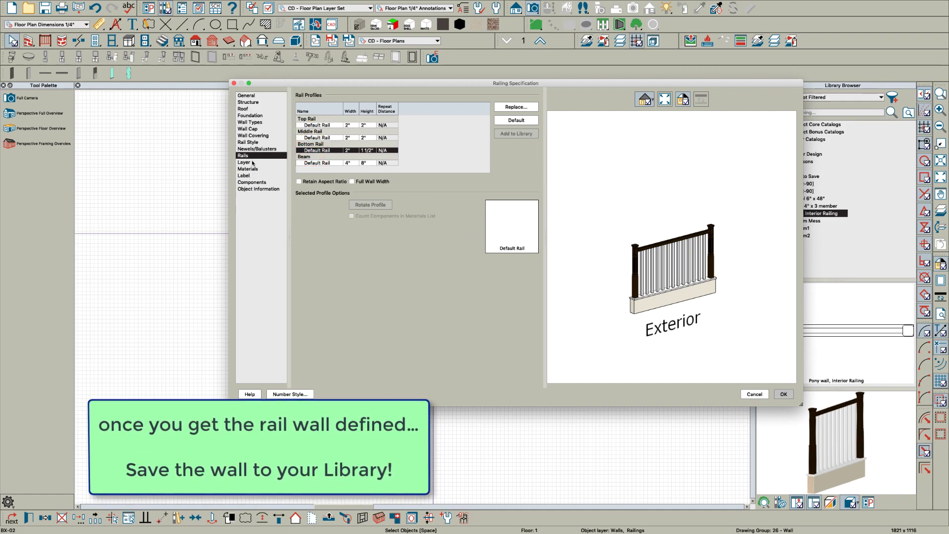
click(783, 394)
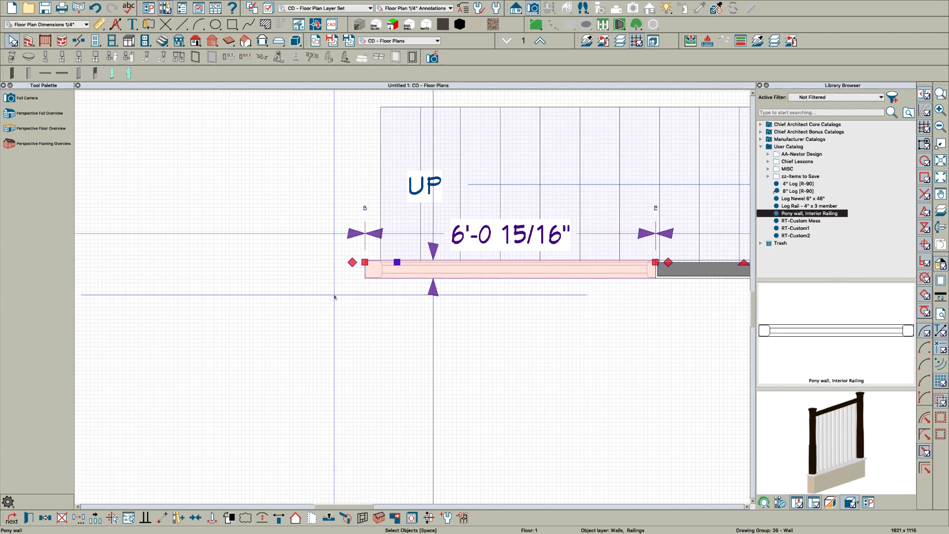
Step: Select the room beside the stairs and drag in the plan with the Window tool
scroll(245, 270, down, 1)
scroll(245, 270, down, 1)
scroll(499, 318, up, 1)
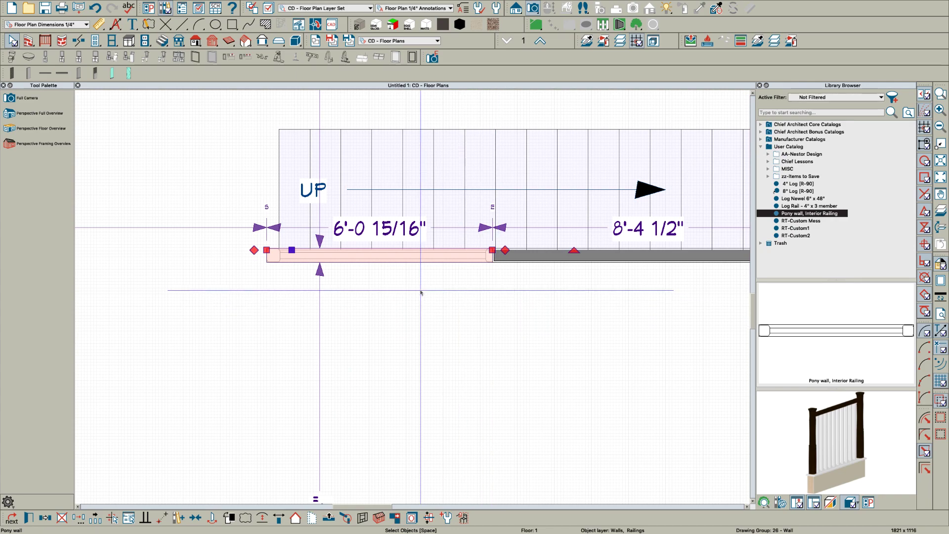
scroll(390, 316, down, 1)
scroll(349, 157, up, 2)
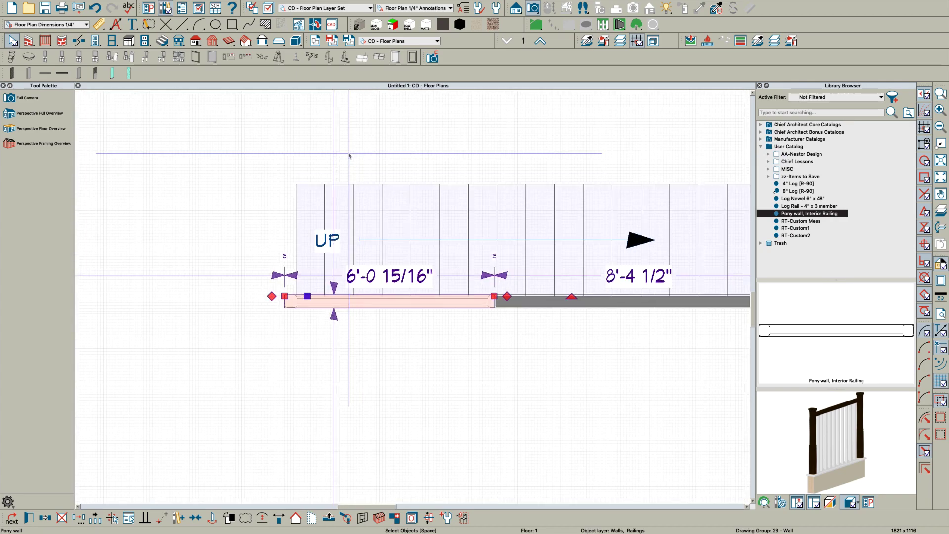
click(178, 124)
key(w)
key(w)
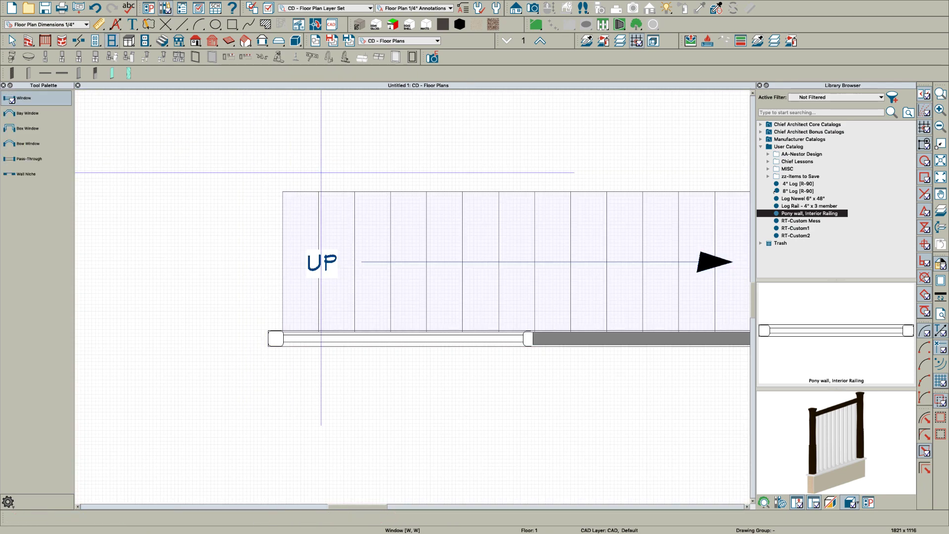
drag(315, 180, 636, 166)
scroll(176, 218, down, 5)
scroll(176, 218, up, 2)
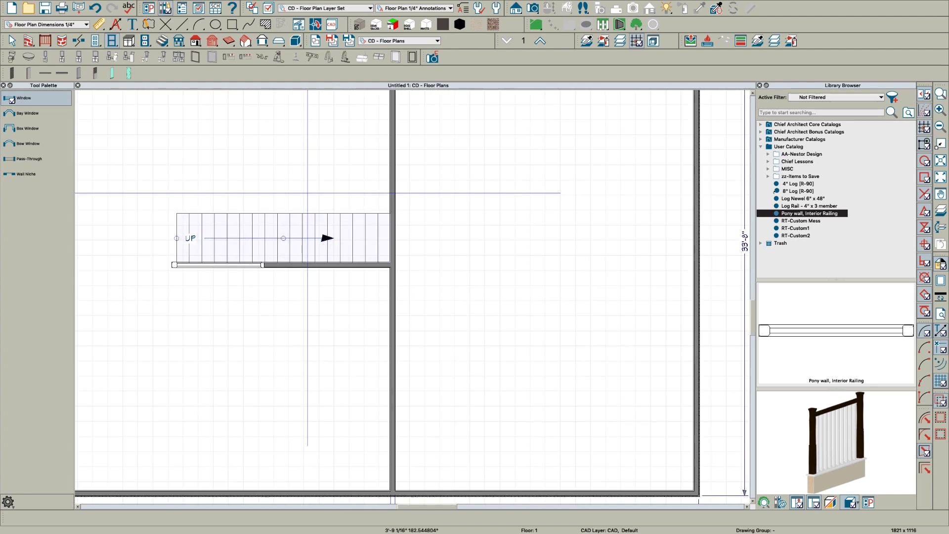
Step: Draw a 14'-5 7/16" interior wall along the stair's upper edge and open its specification
key(i)
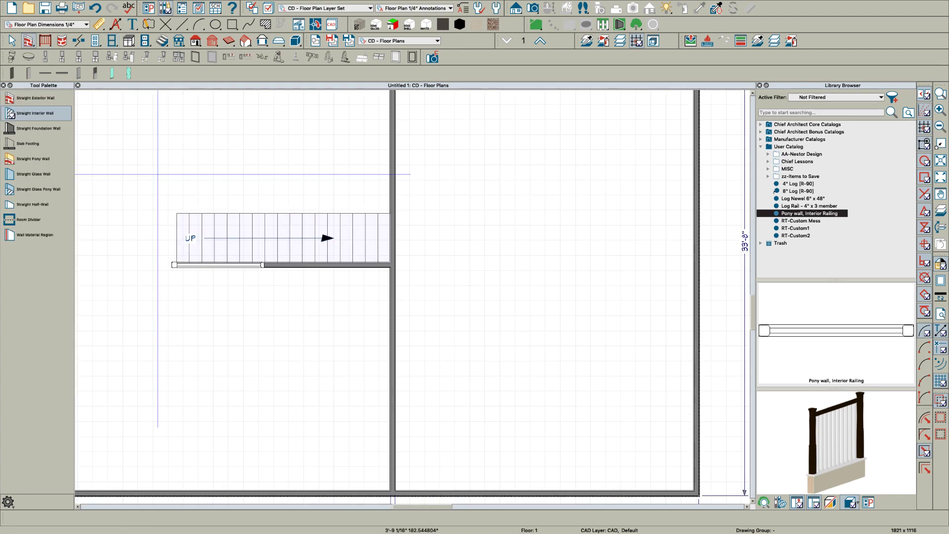
drag(178, 197, 391, 200)
key(space)
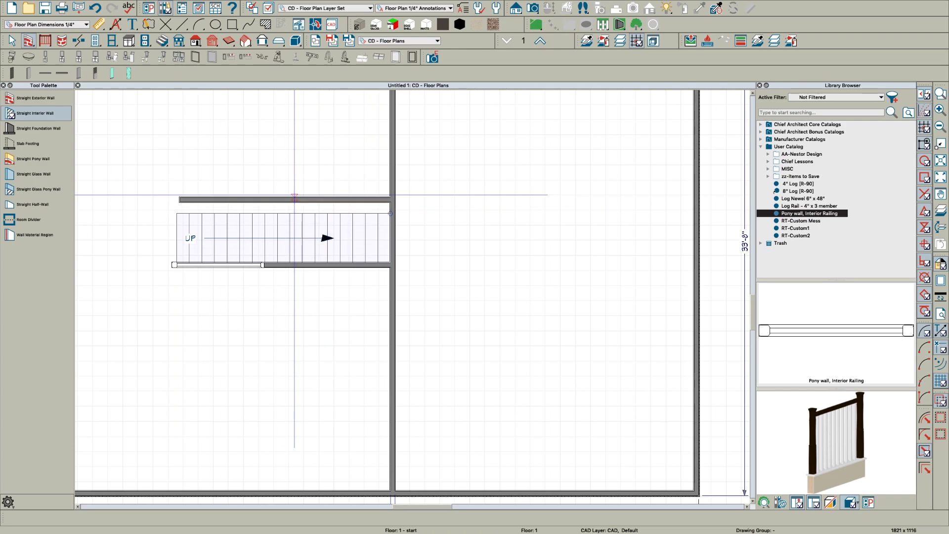
scroll(296, 198, up, 2)
click(306, 202)
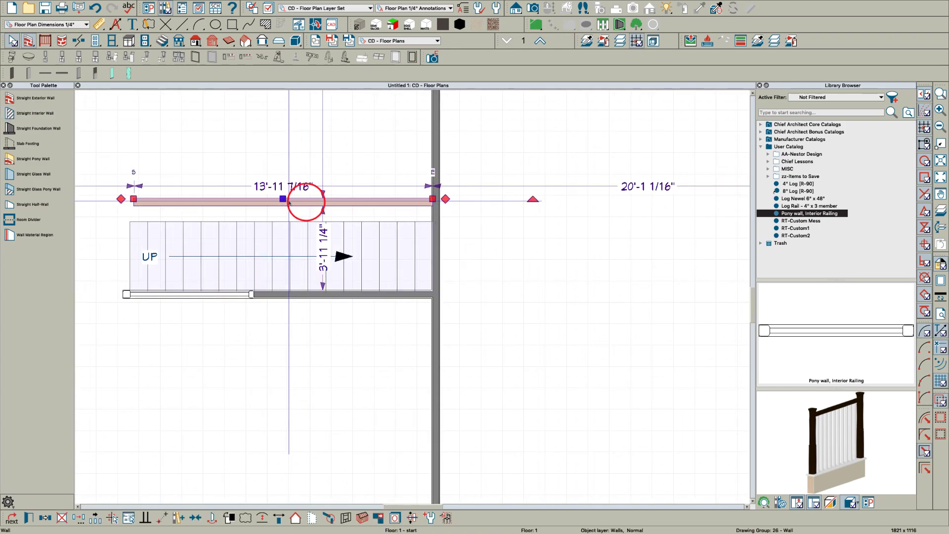
drag(286, 205, 257, 217)
drag(132, 221, 136, 212)
click(157, 215)
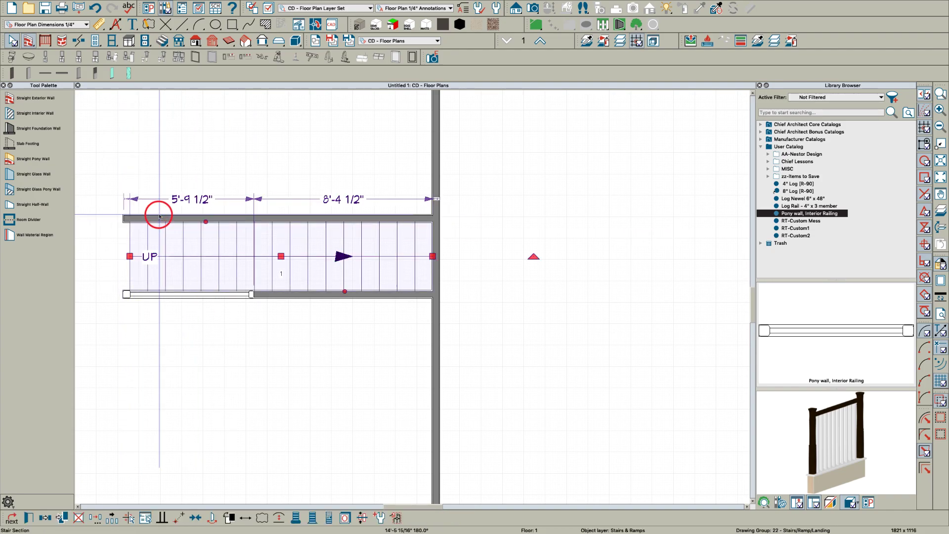
click(185, 218)
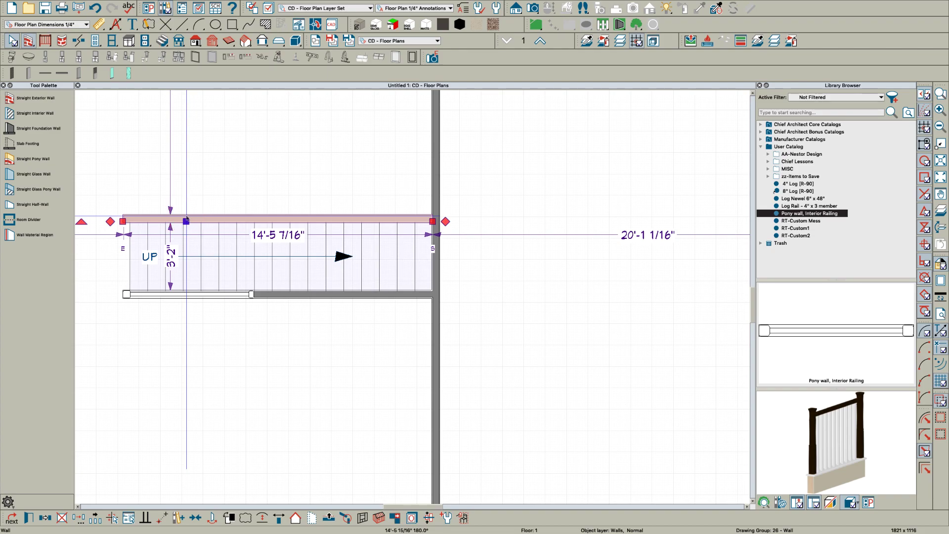
double_click(187, 218)
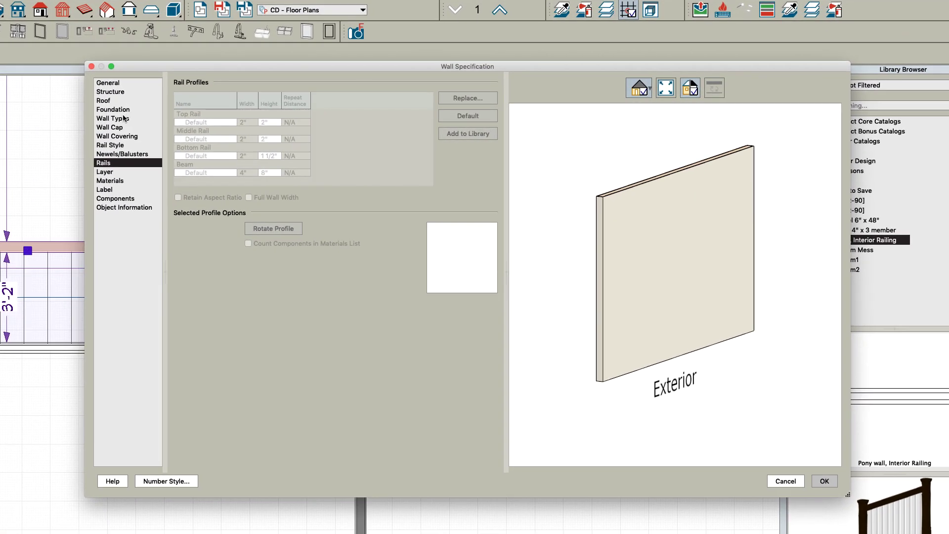
Step: Make the wall a pony wall with Interior Railing above and Interior-4 below
click(125, 119)
click(200, 156)
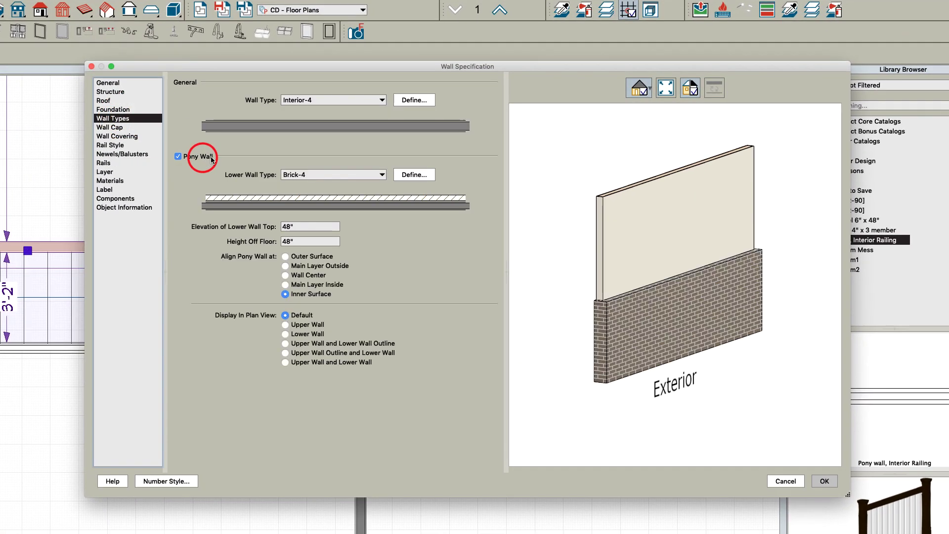
click(309, 100)
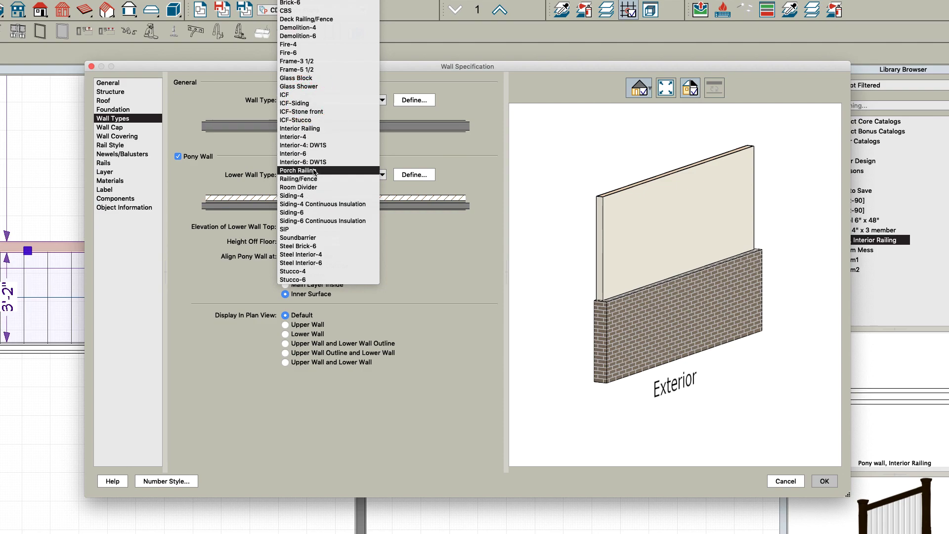
click(311, 129)
click(316, 174)
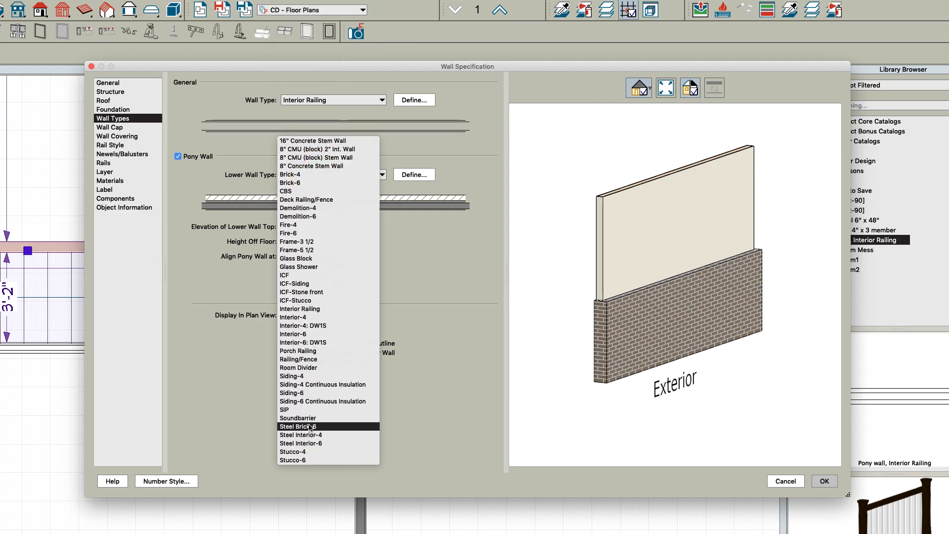
click(311, 318)
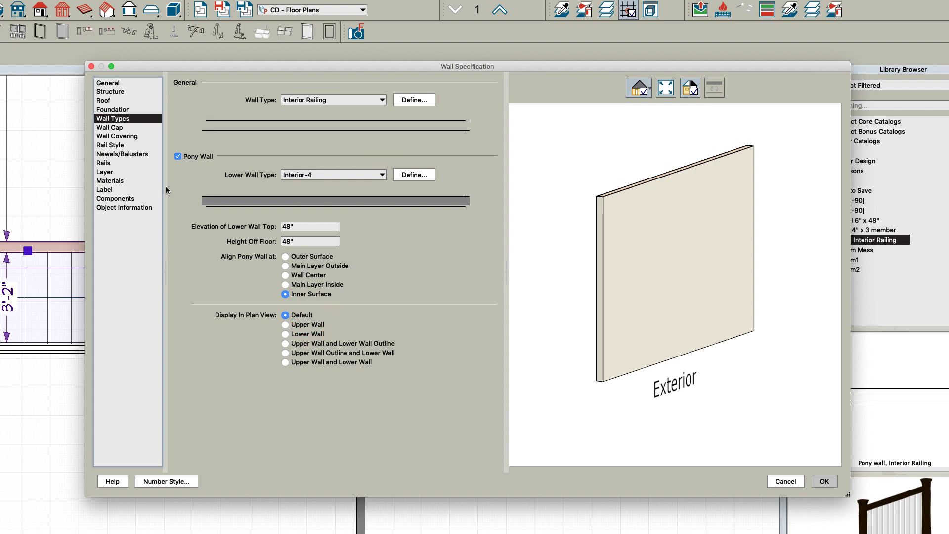
Step: Turn the pony wall into a railing with balusters, rail-to-post style and no bottom rail
click(108, 84)
click(252, 107)
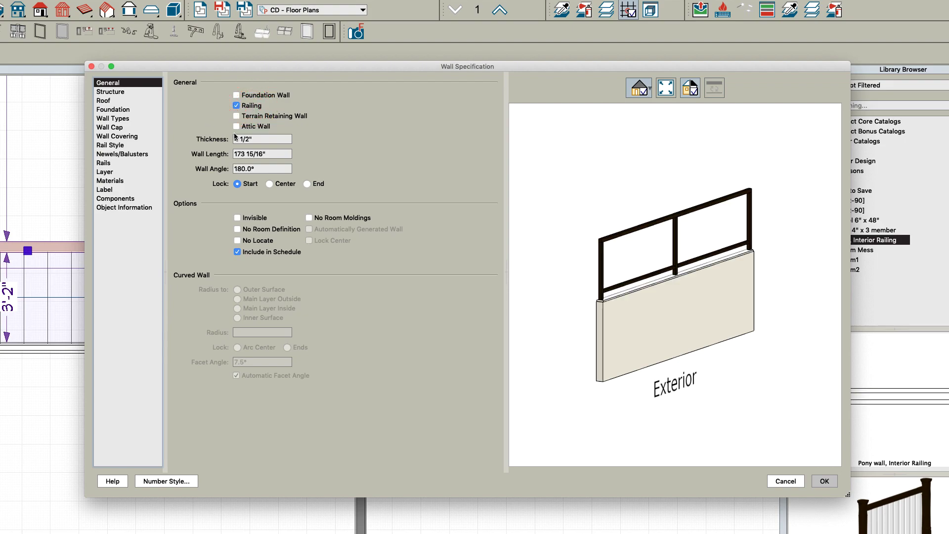
click(127, 146)
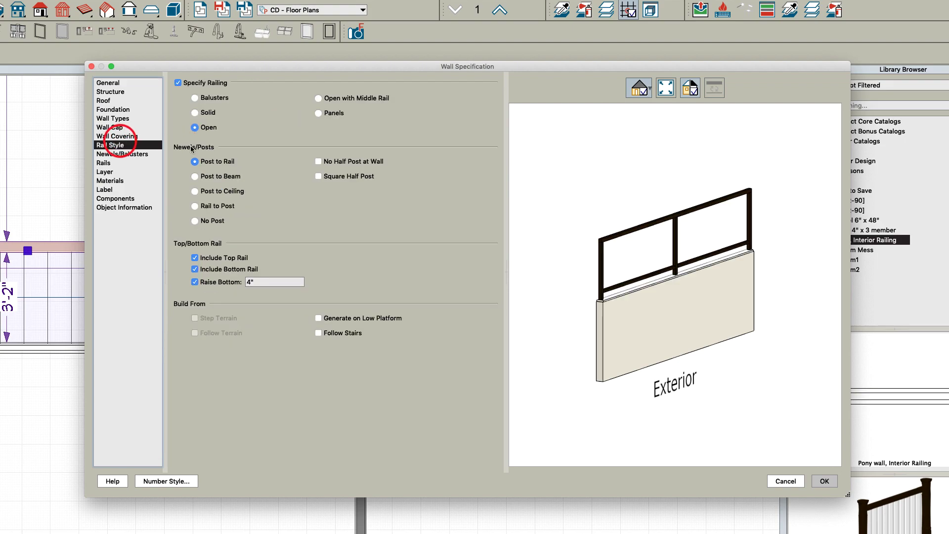
click(196, 97)
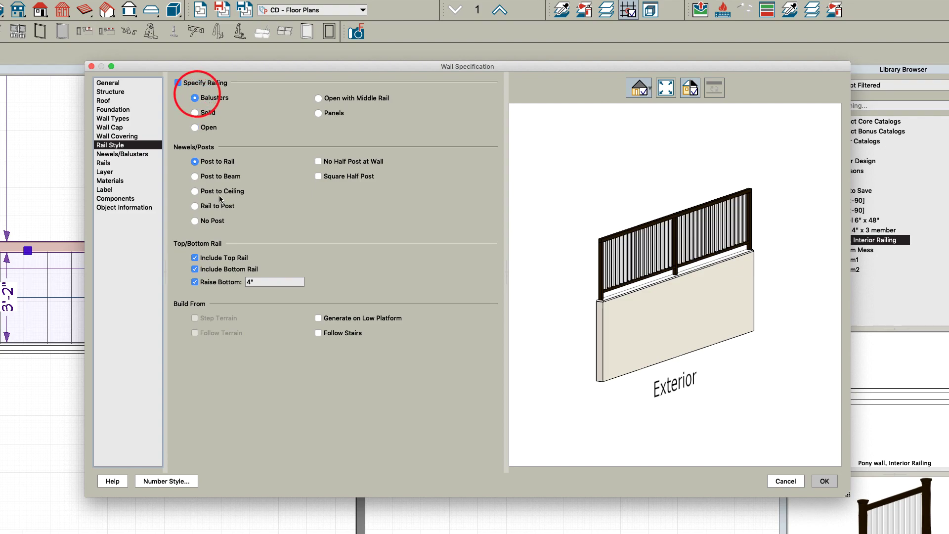
click(206, 269)
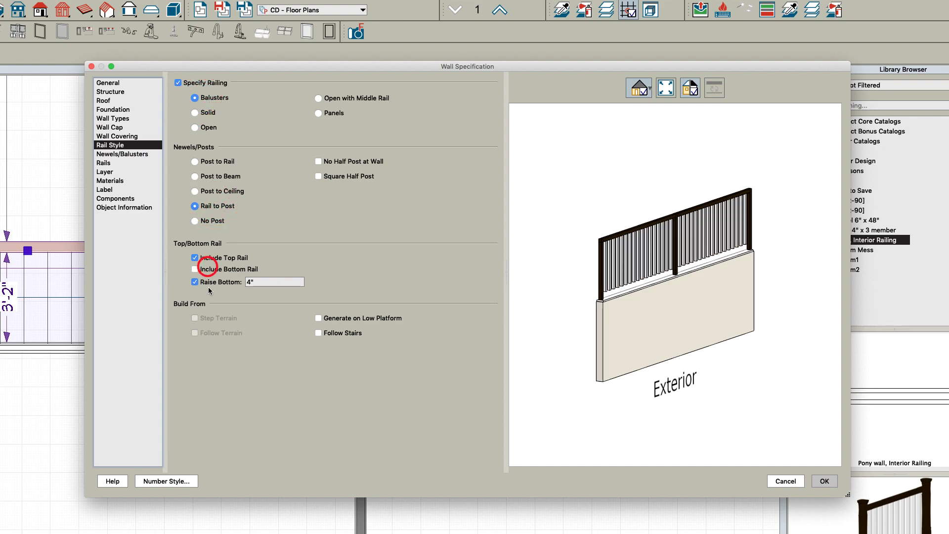
click(206, 283)
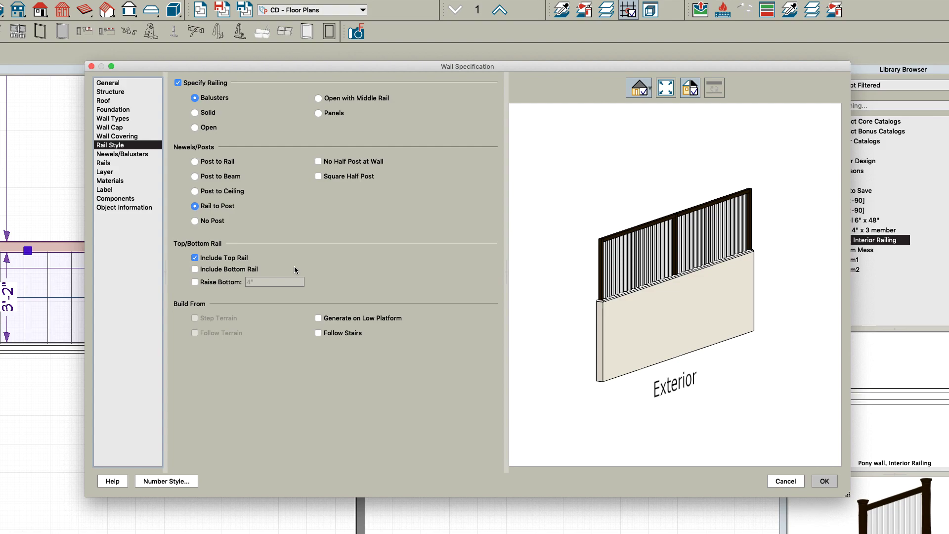
drag(586, 287, 483, 262)
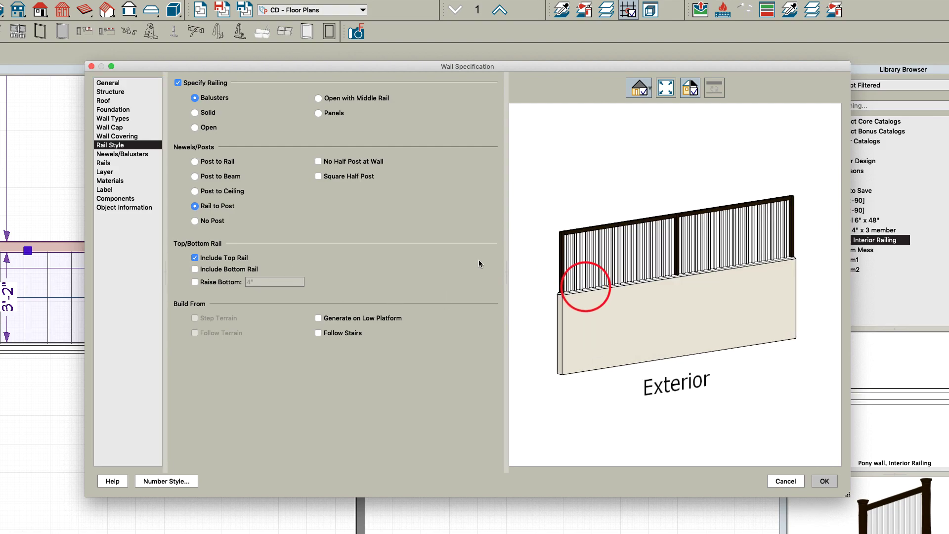
Step: Use the BX-01 boxed newel from the library, sized 4 1/4" wide and 40" tall
click(110, 156)
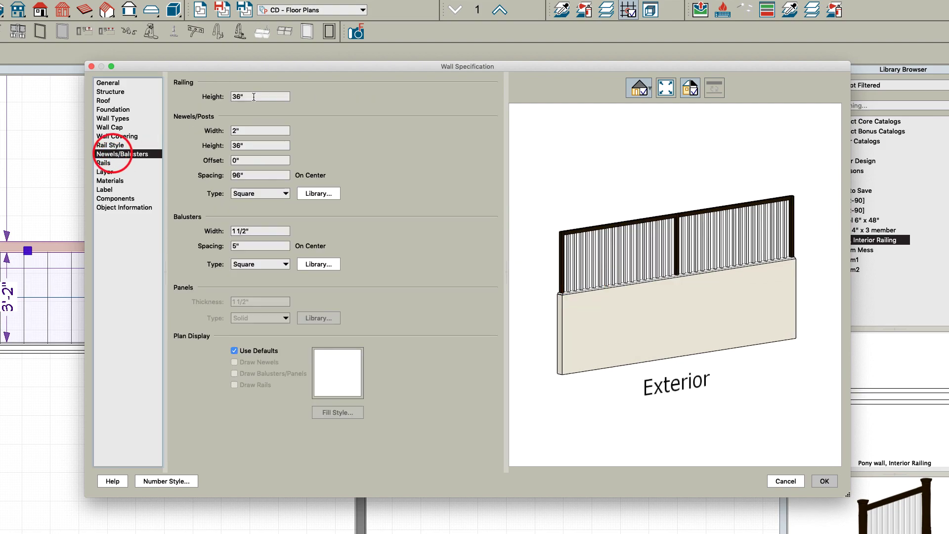
click(300, 194)
double_click(135, 103)
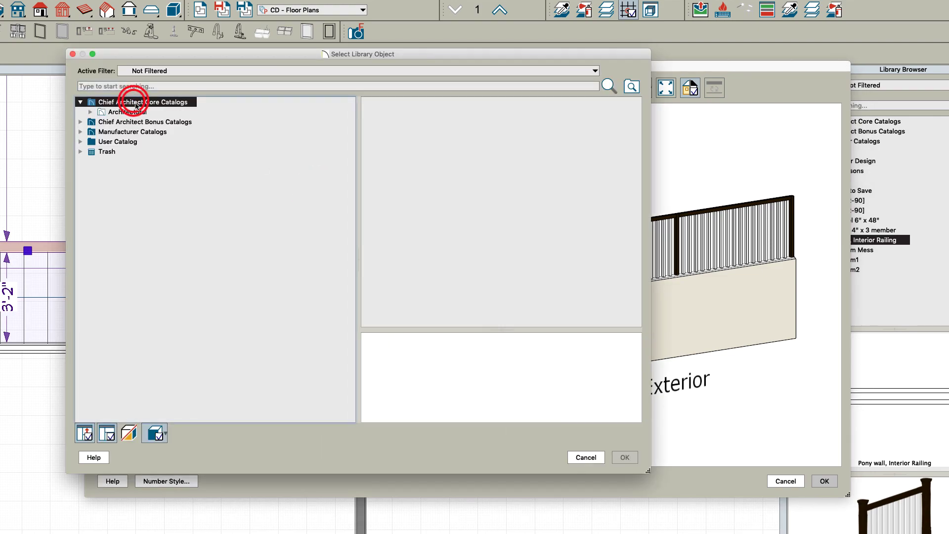
double_click(132, 111)
double_click(138, 132)
double_click(160, 142)
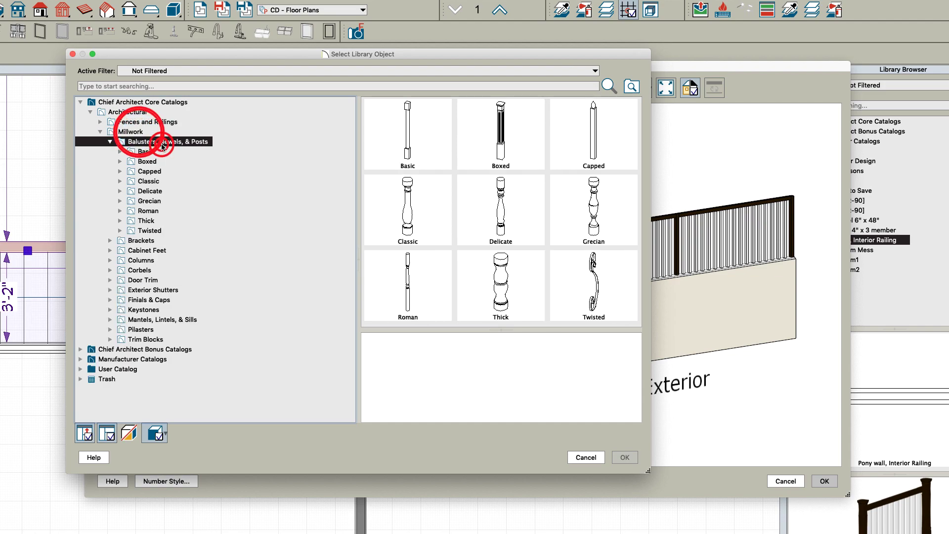
double_click(158, 164)
click(403, 270)
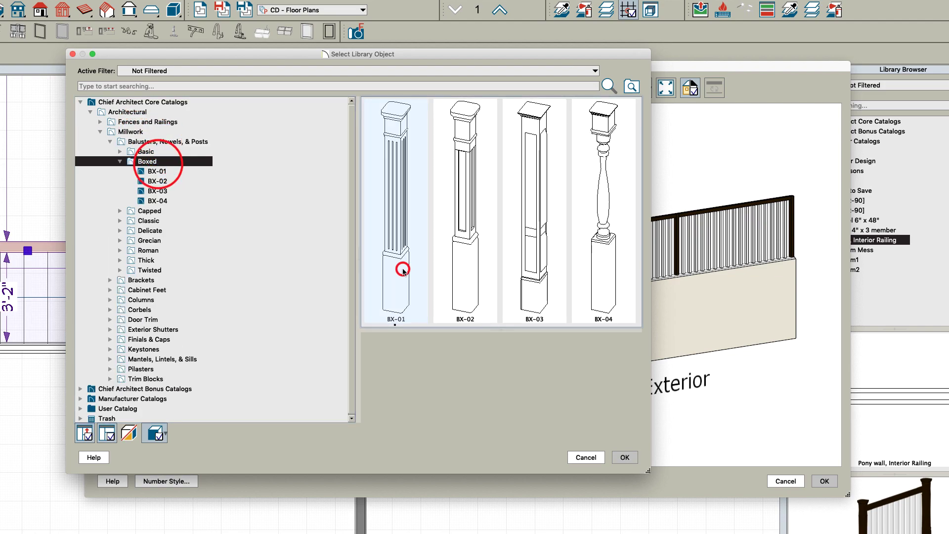
click(624, 457)
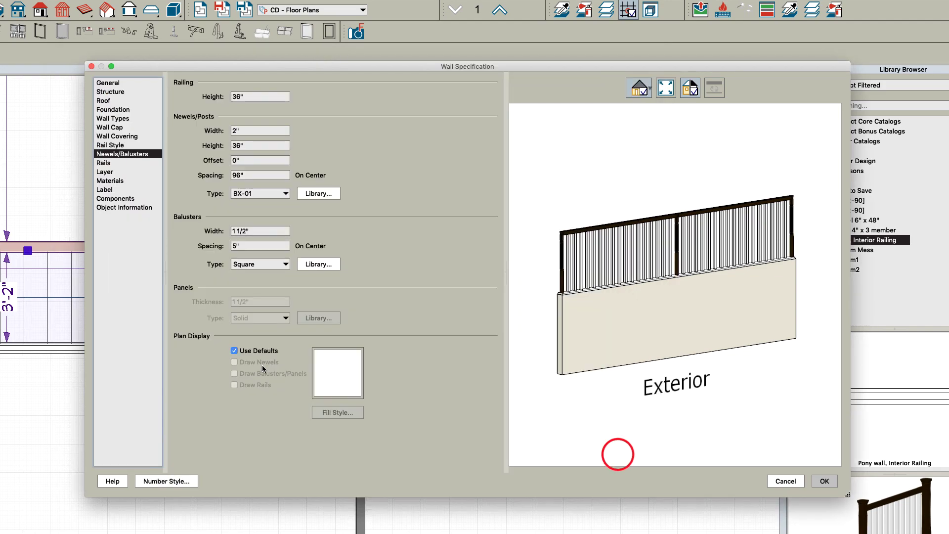
triple_click(253, 133)
text(1)
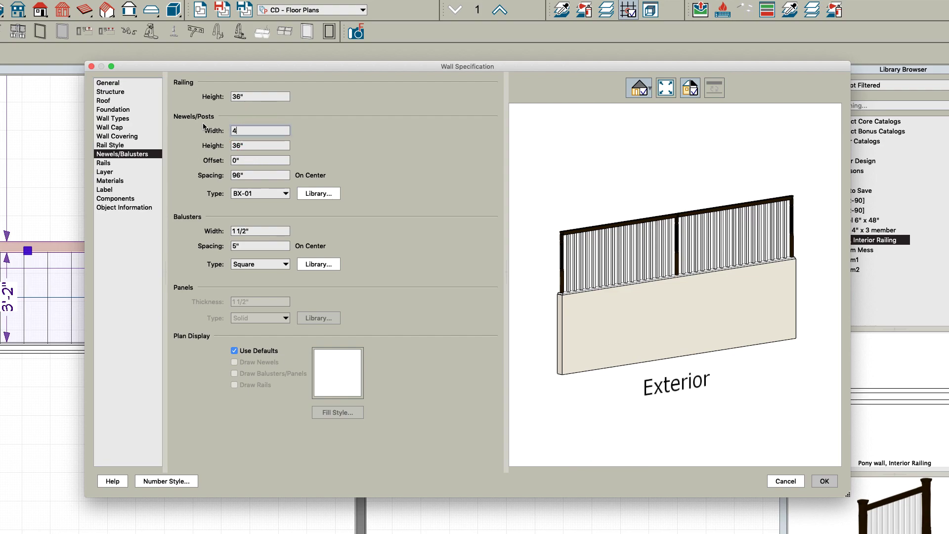
text(.25)
key(Tab)
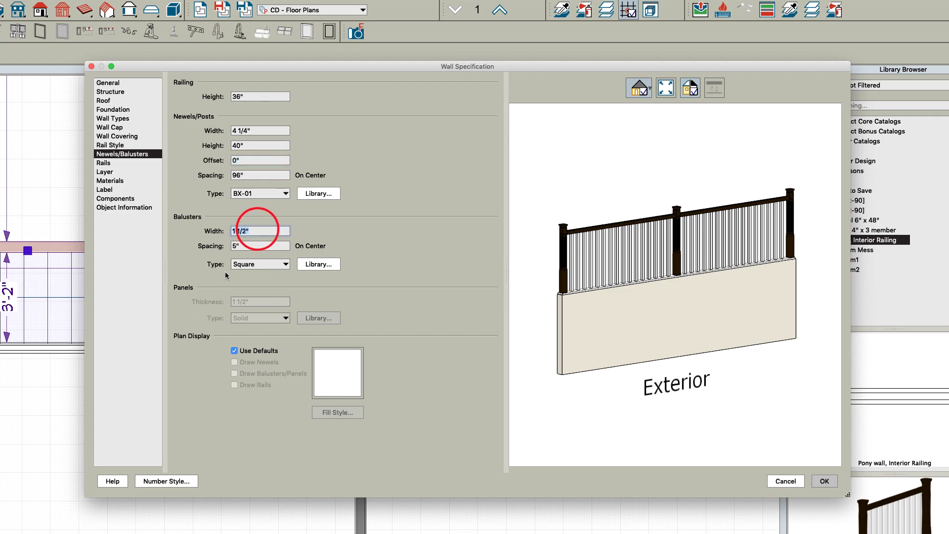
Step: Replace the balusters with B-04 from the Millwork > Balusters, Newels, & Posts > Basic library
click(312, 266)
double_click(109, 103)
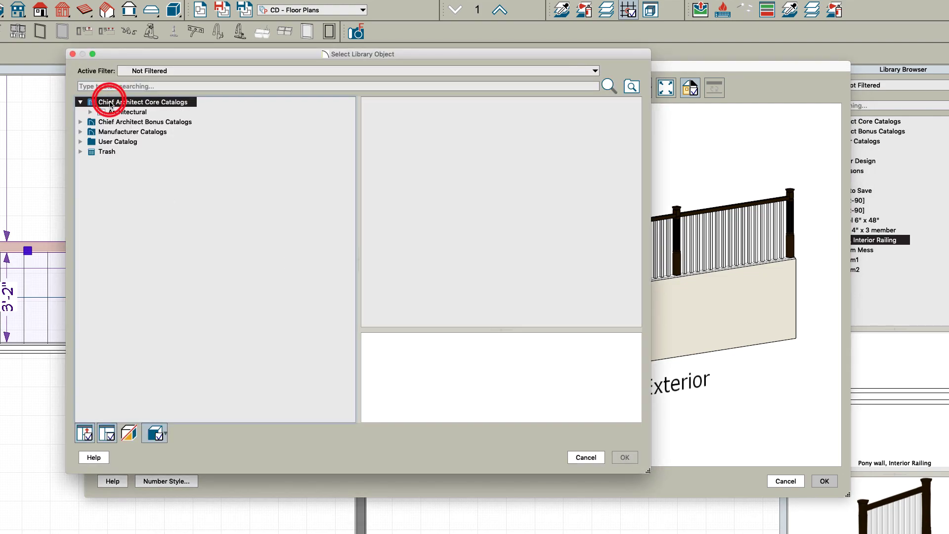
double_click(114, 112)
double_click(122, 132)
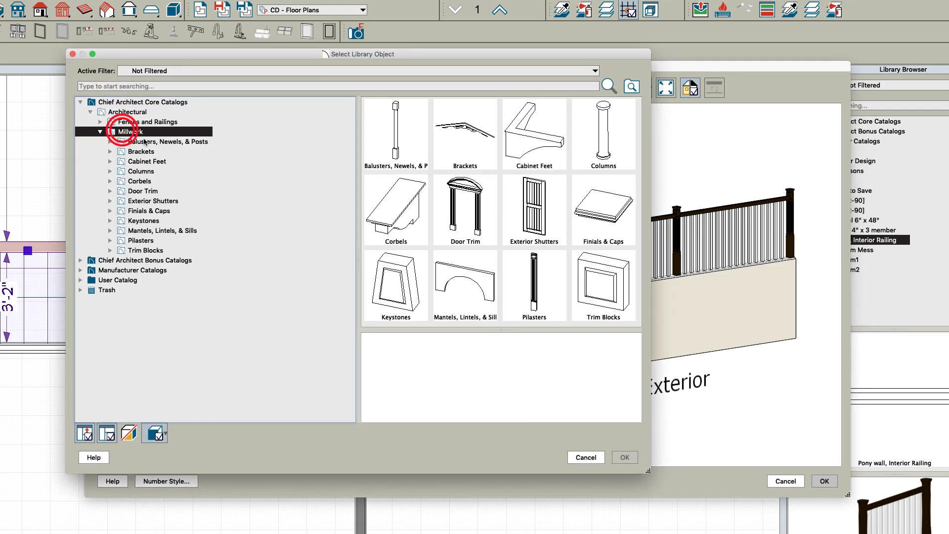
double_click(154, 141)
click(161, 152)
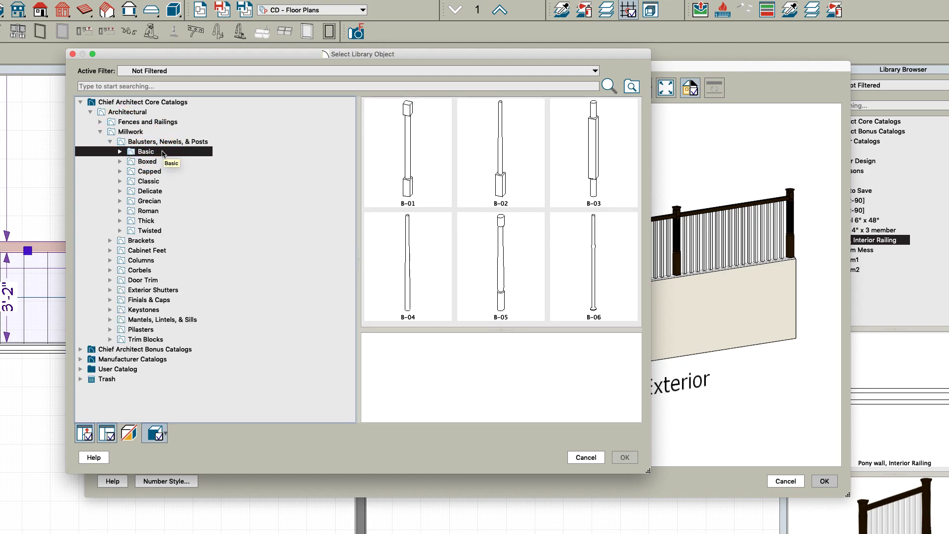
click(416, 278)
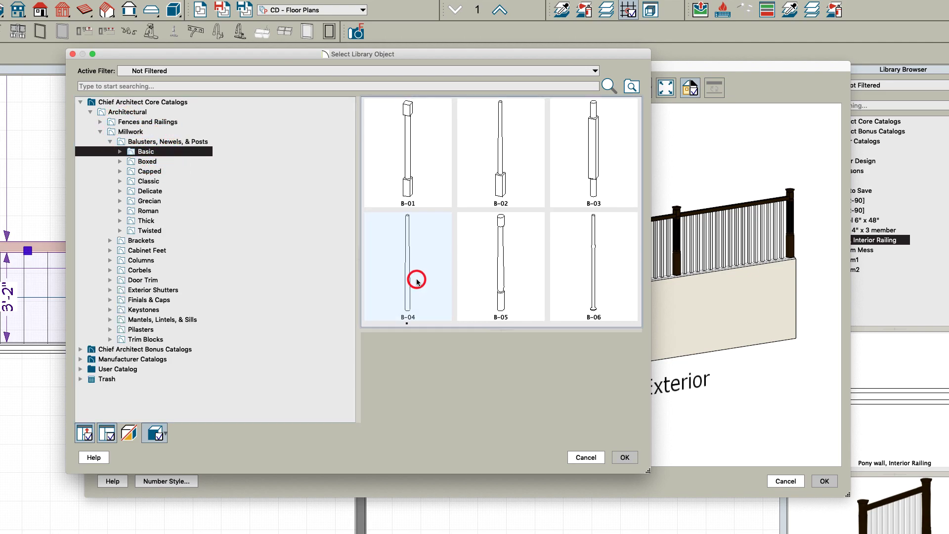
click(626, 456)
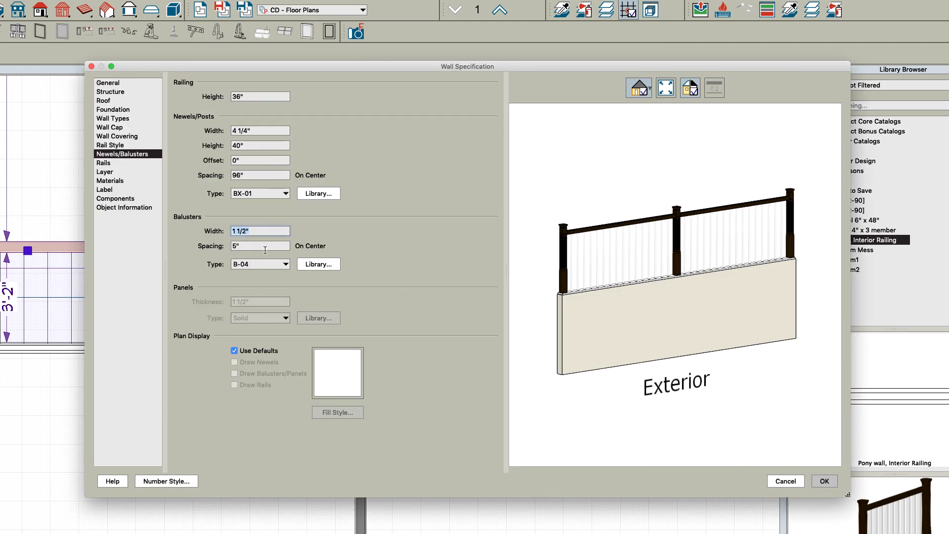
Step: Set the balusters to 1" width at 4" spacing and apply the railing changes
text(1")
key(Tab)
text(4")
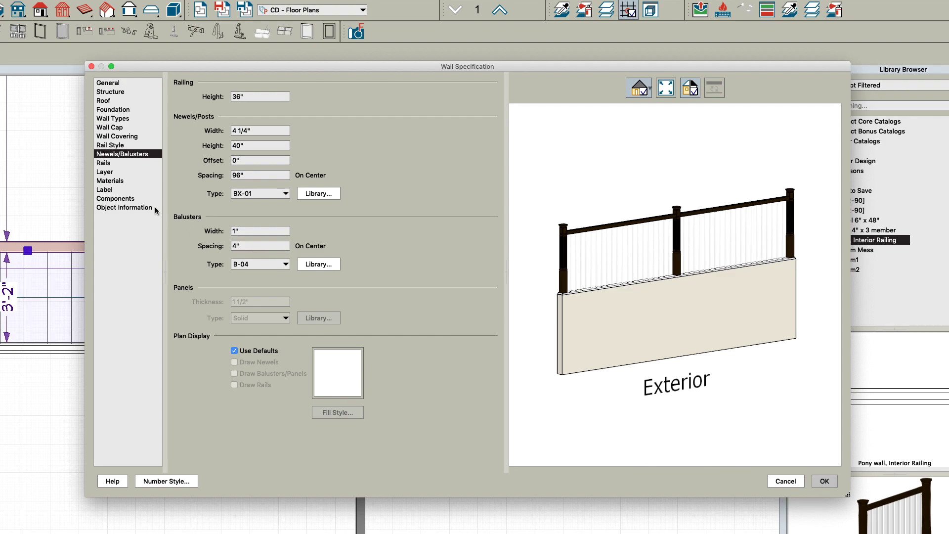
click(102, 163)
click(825, 481)
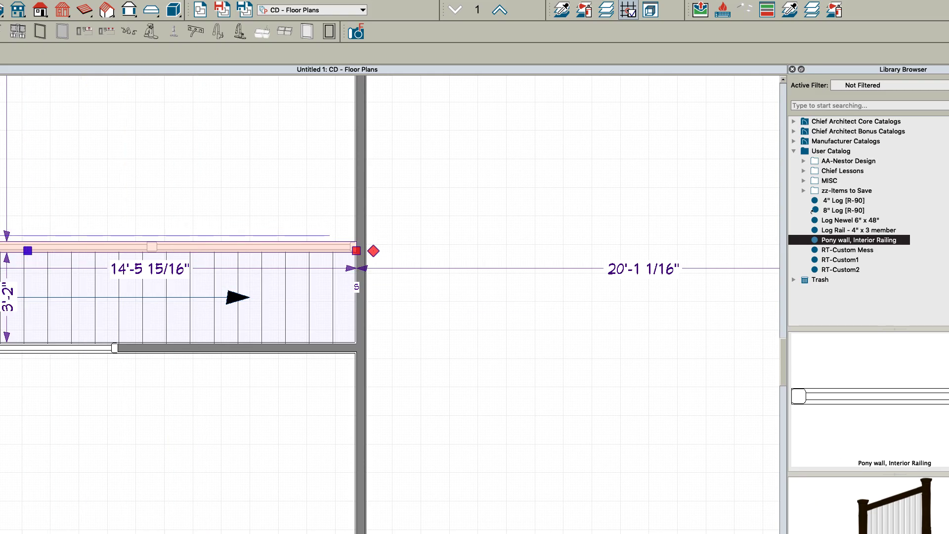
Step: Make the pony-wall railing follow the stairs, with the lower wall 11" off the floor
double_click(63, 245)
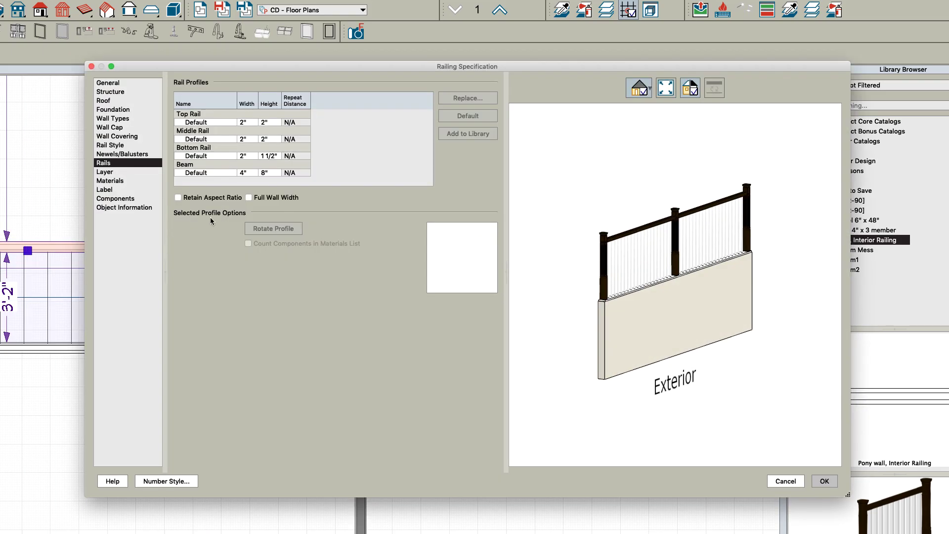
click(123, 153)
click(118, 145)
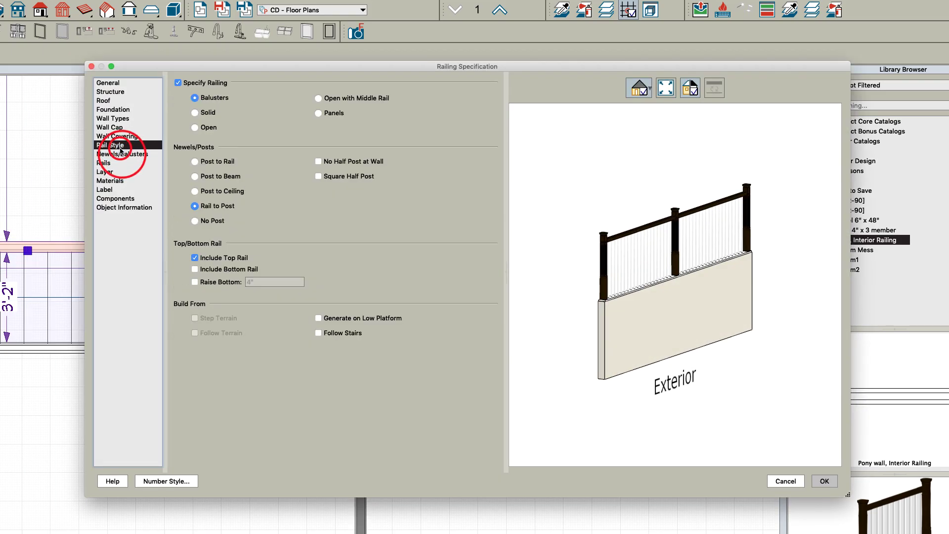
click(328, 335)
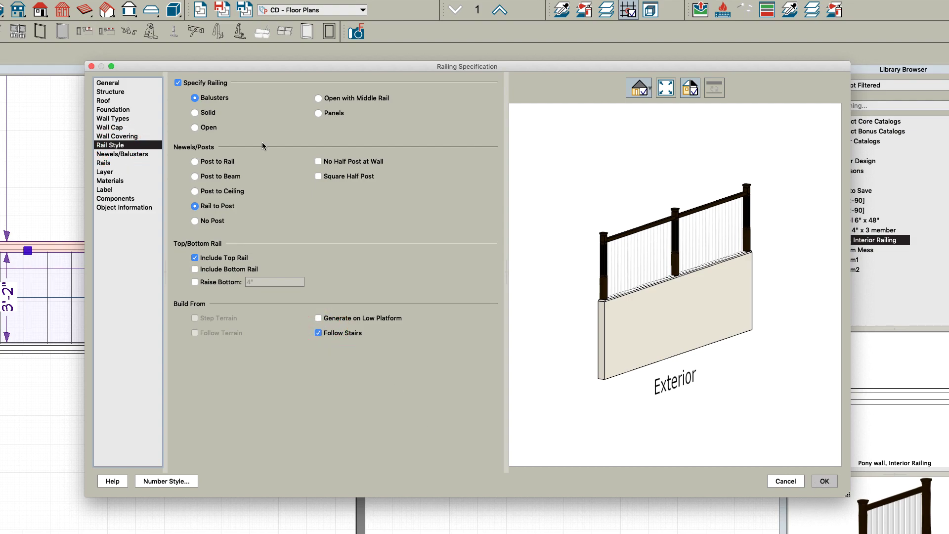
click(114, 119)
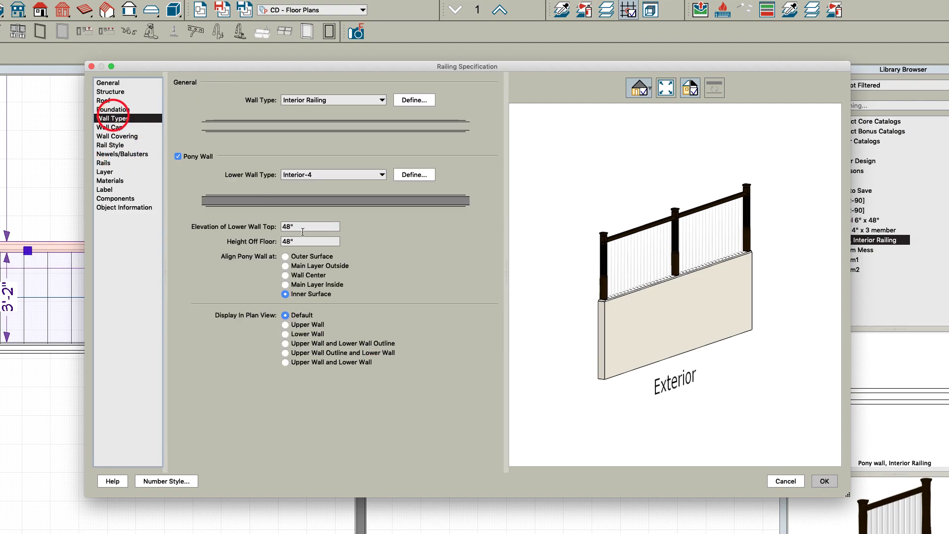
click(308, 240)
text(11)
key(Tab)
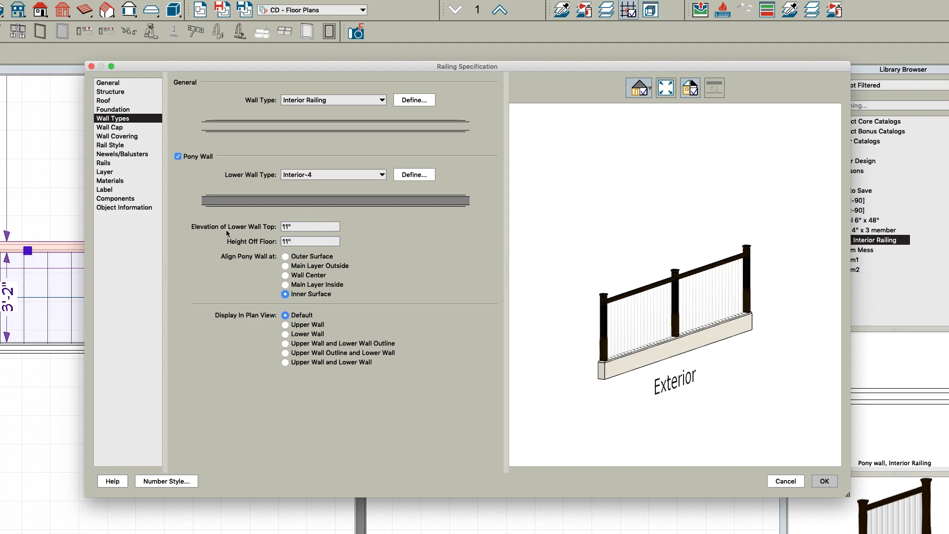
click(822, 485)
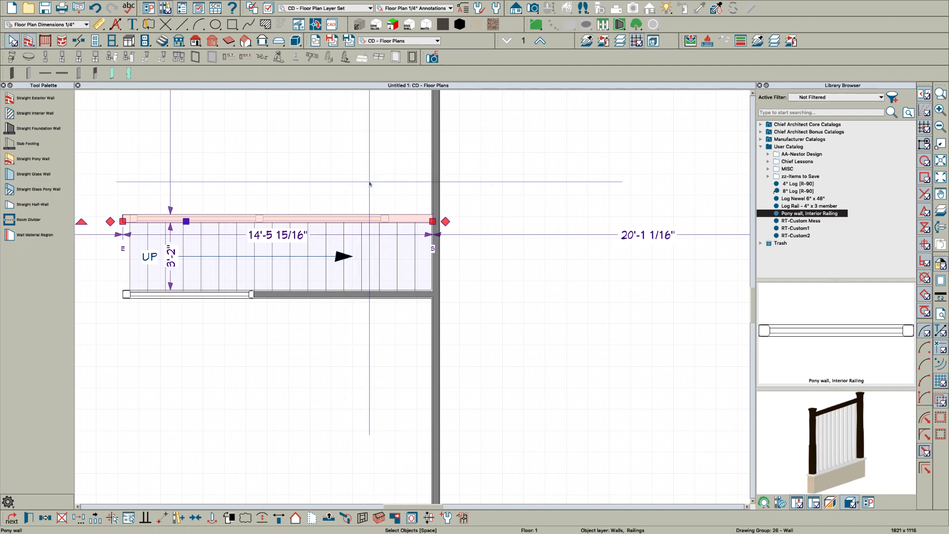
Step: Place a full camera toward the stair and orbit it lower and closer to the railings
key(c)
scroll(483, 240, down, 1)
drag(143, 106, 176, 138)
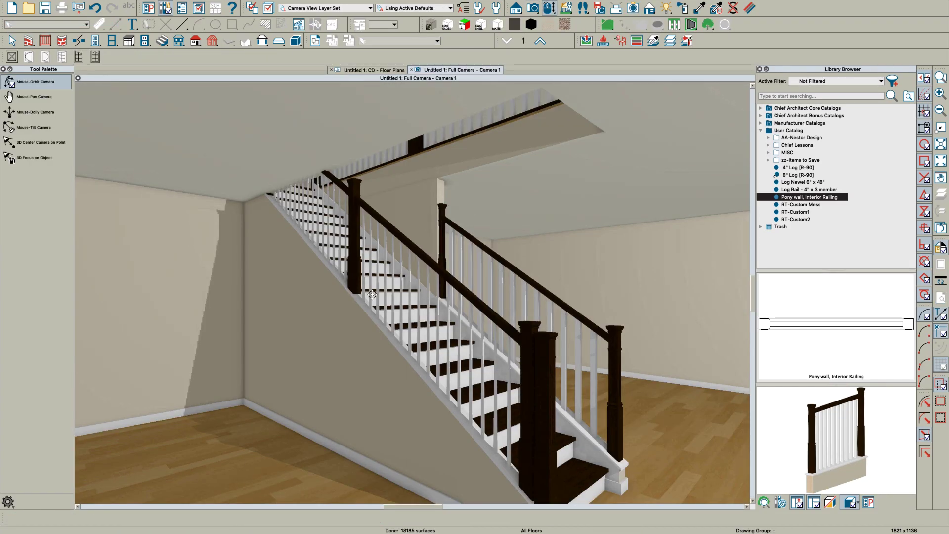
drag(373, 294, 354, 287)
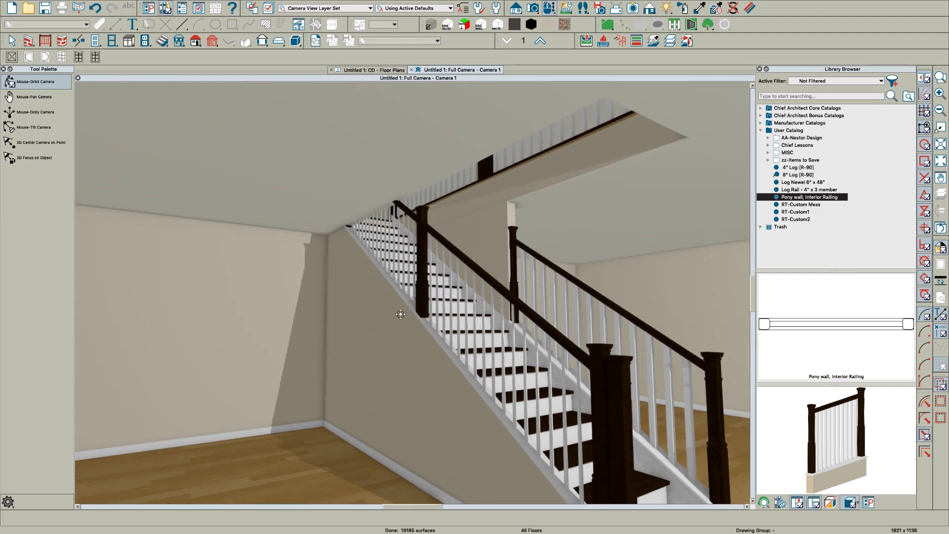
drag(401, 314, 399, 316)
drag(455, 330, 377, 283)
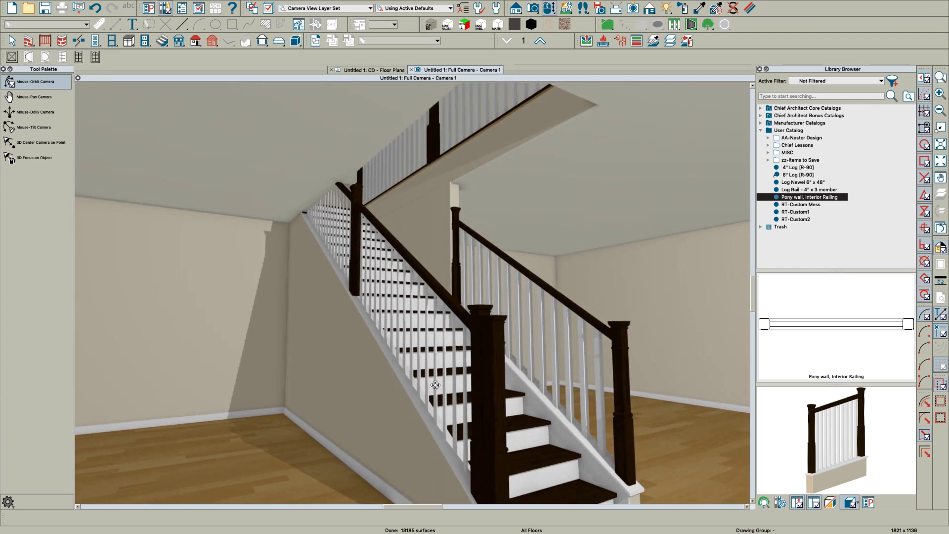
drag(436, 385, 438, 404)
key(space)
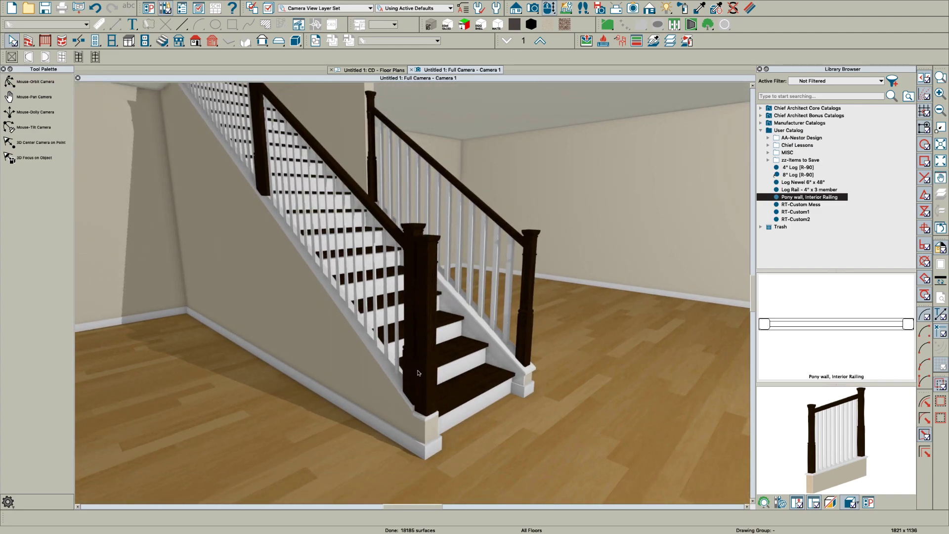
Step: In the floor plan, drag the stair railing's left end to line up with the stair start
click(371, 70)
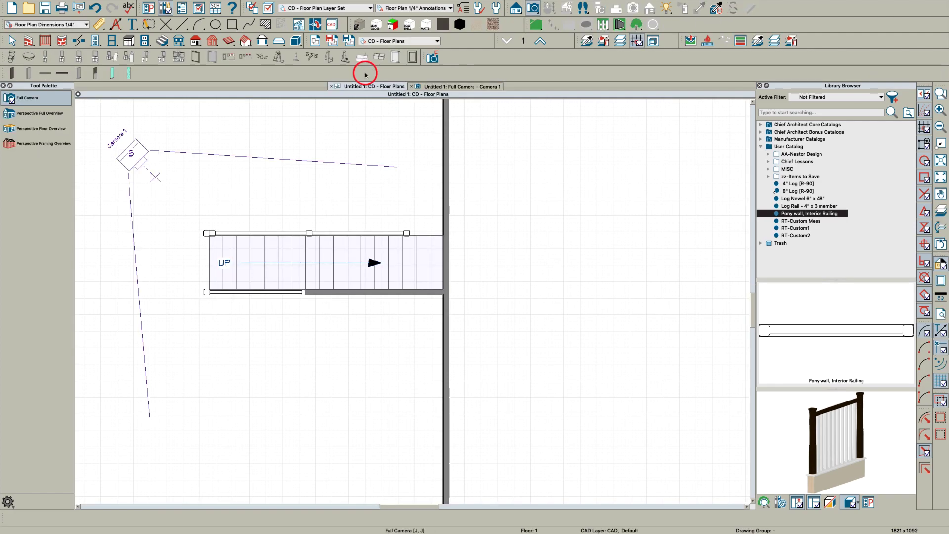
scroll(245, 239, up, 3)
click(245, 238)
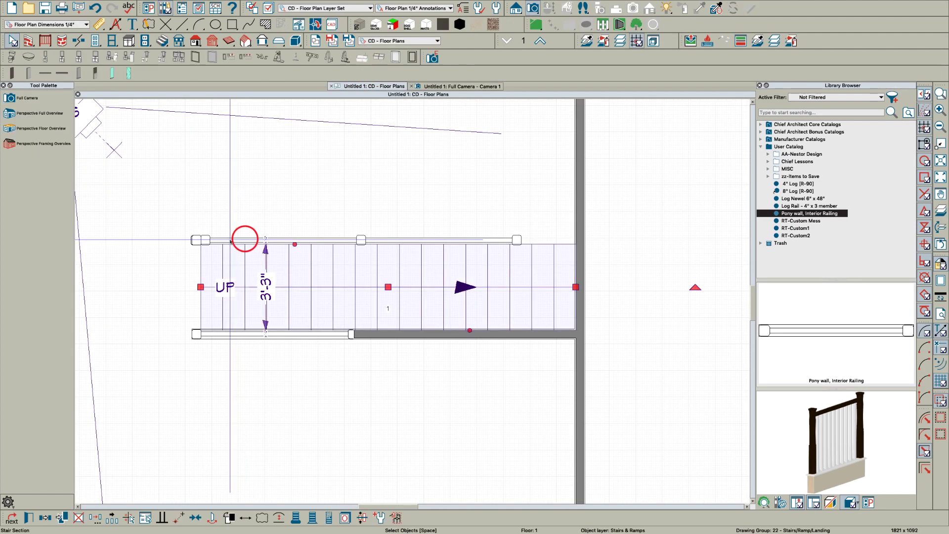
click(244, 239)
scroll(208, 238, up, 2)
drag(185, 245, 197, 246)
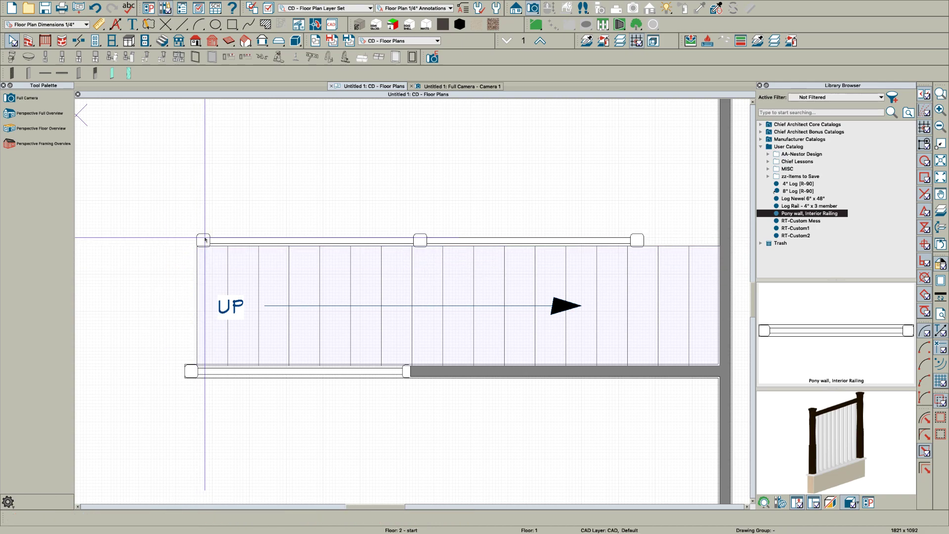
click(204, 240)
scroll(198, 245, up, 4)
drag(194, 245, 163, 247)
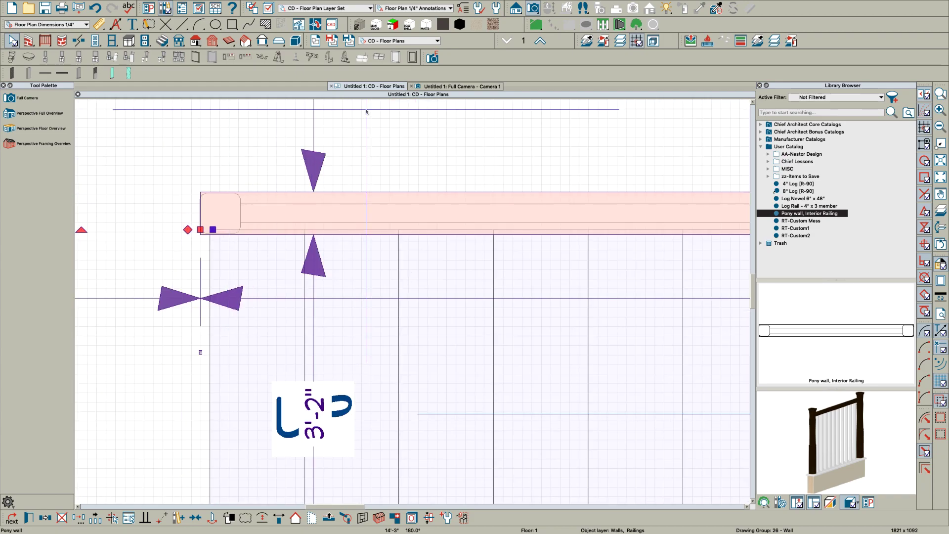
Step: Return to the 3D camera view and orbit around the finished staircase
click(444, 86)
scroll(417, 297, up, 3)
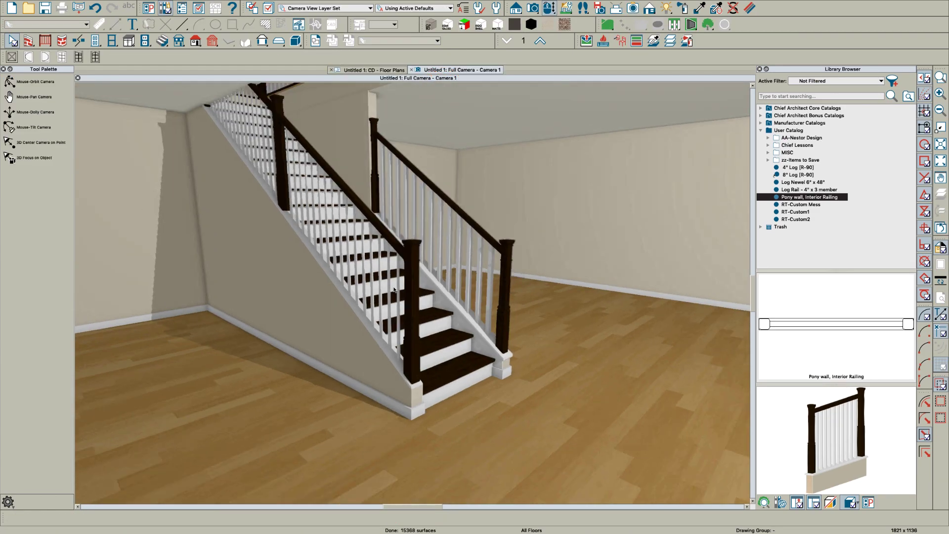
mouse_move(418, 296)
mouse_down()
mouse_move(422, 286)
mouse_move(404, 283)
mouse_up()
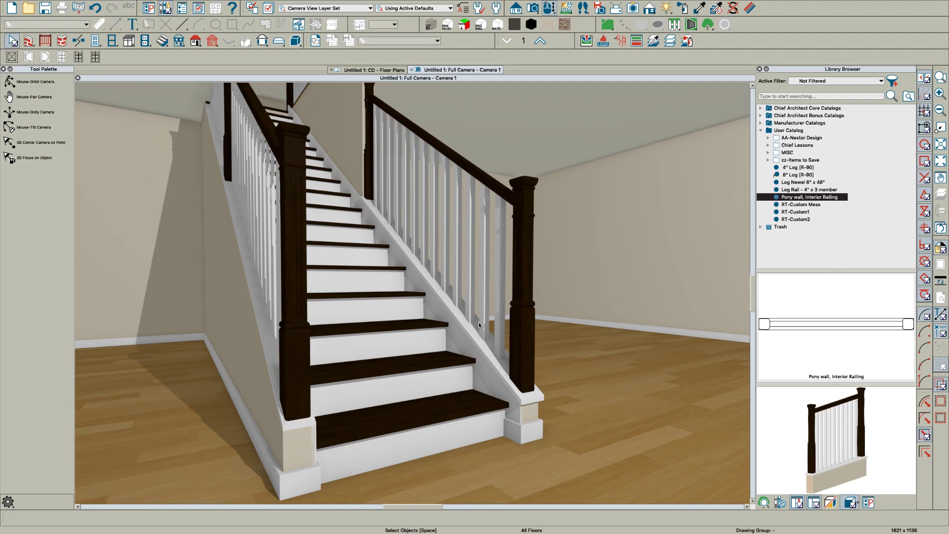
Step: Set the pony-wall railing's wall cap to Full Wall Width, then reopen its specification
click(479, 323)
double_click(478, 326)
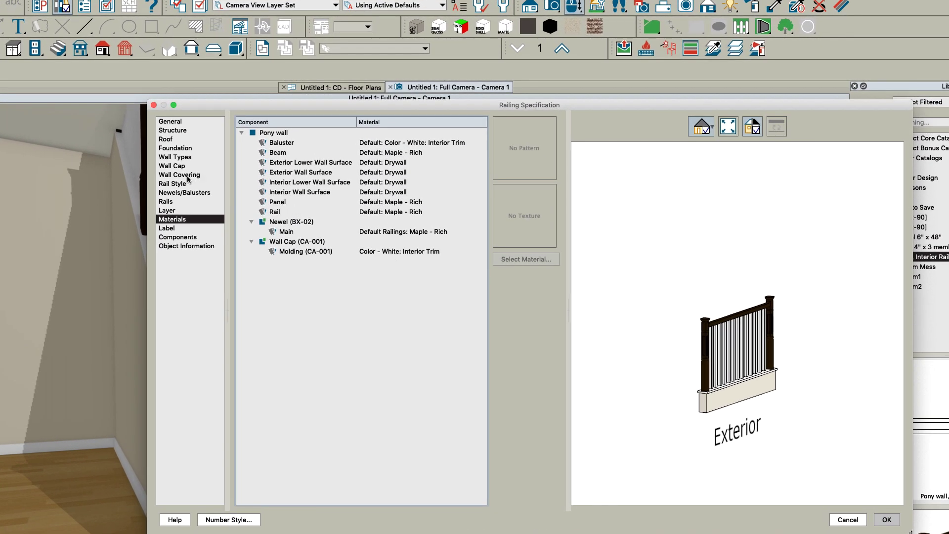
click(168, 165)
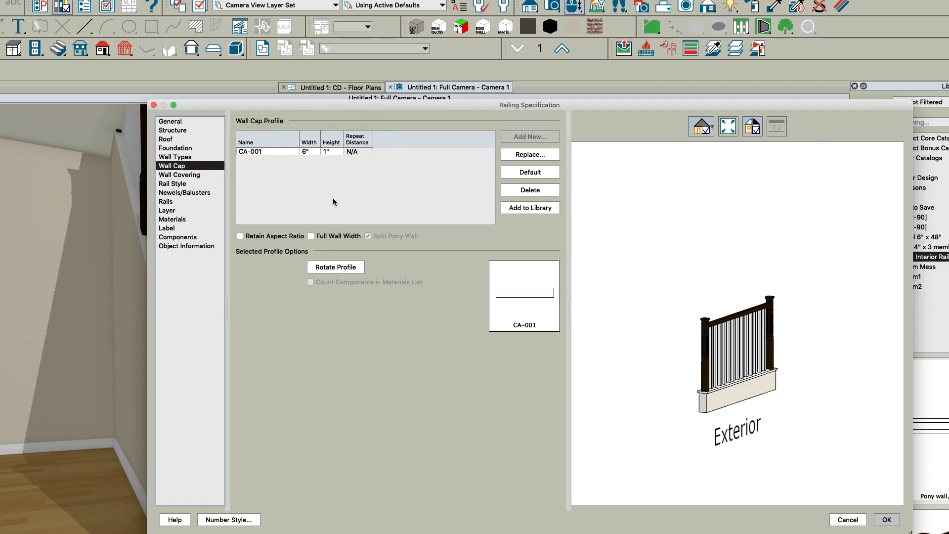
click(318, 237)
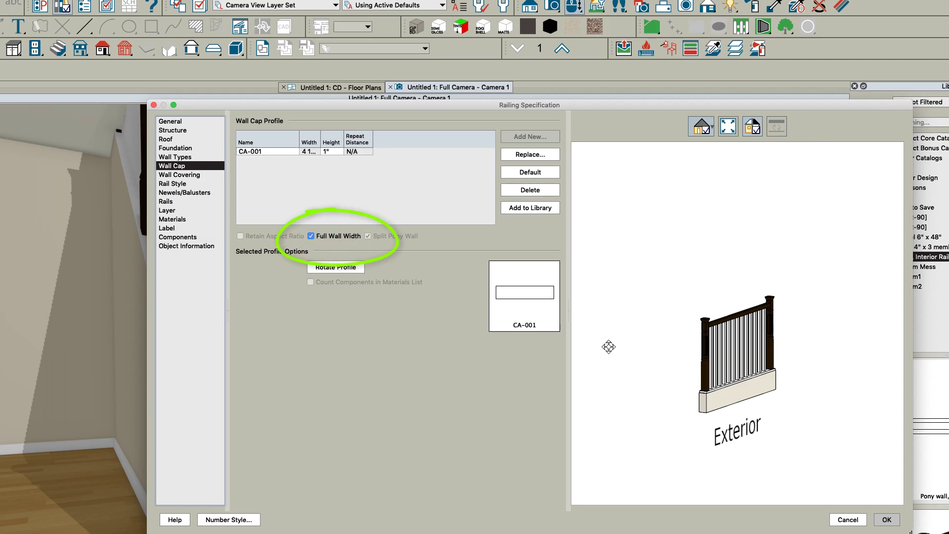
click(890, 525)
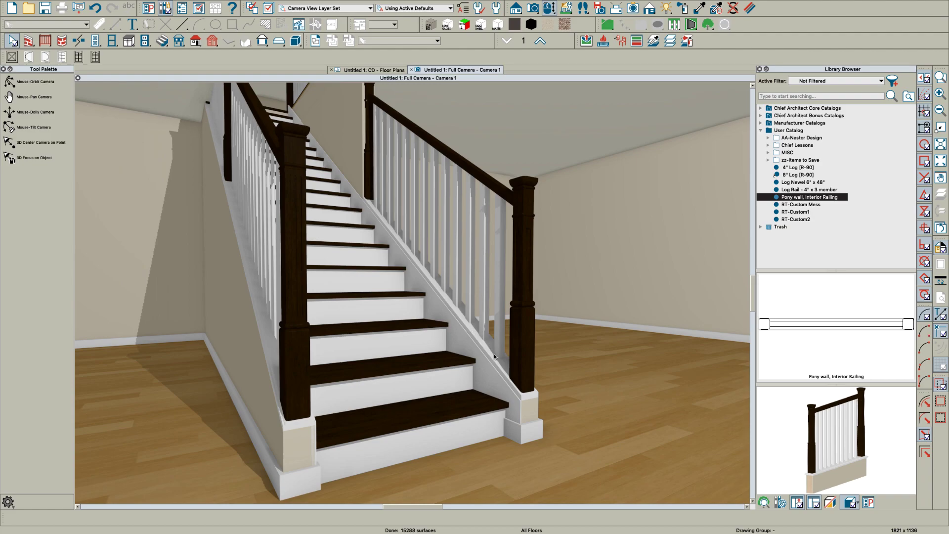
double_click(494, 356)
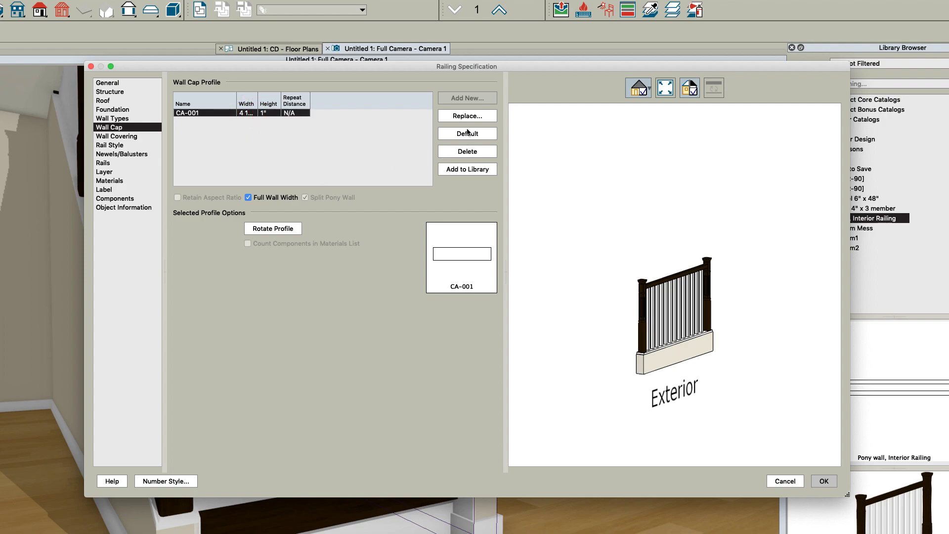
Step: Replace the wall cap with the beveled Cap 02 profile from Moldings, Profiles, Extrusions > Sills and Caps
click(455, 116)
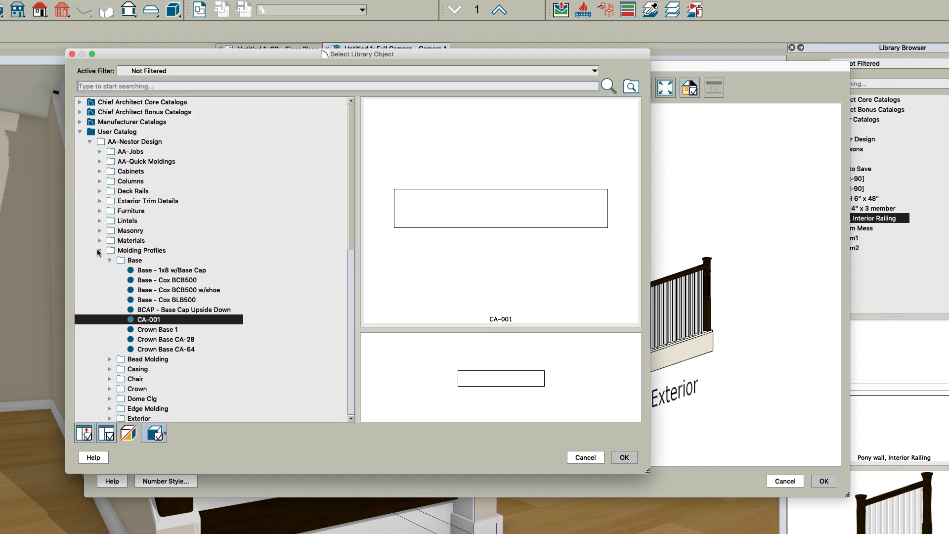
click(100, 241)
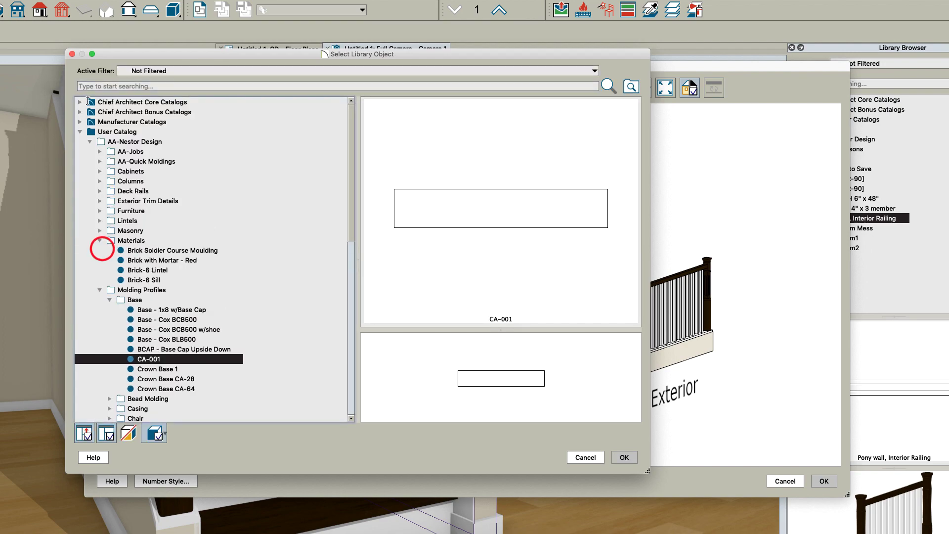
click(79, 102)
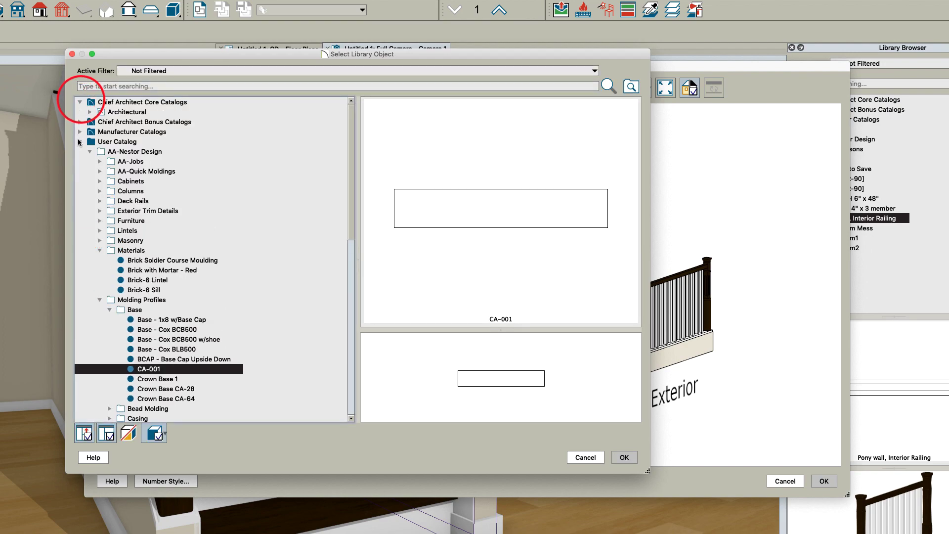
click(80, 141)
click(89, 112)
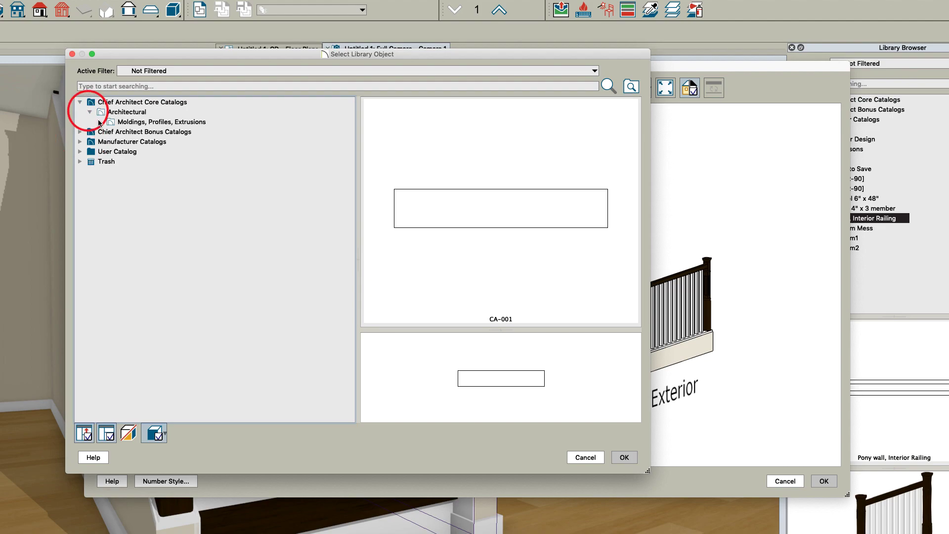
click(100, 121)
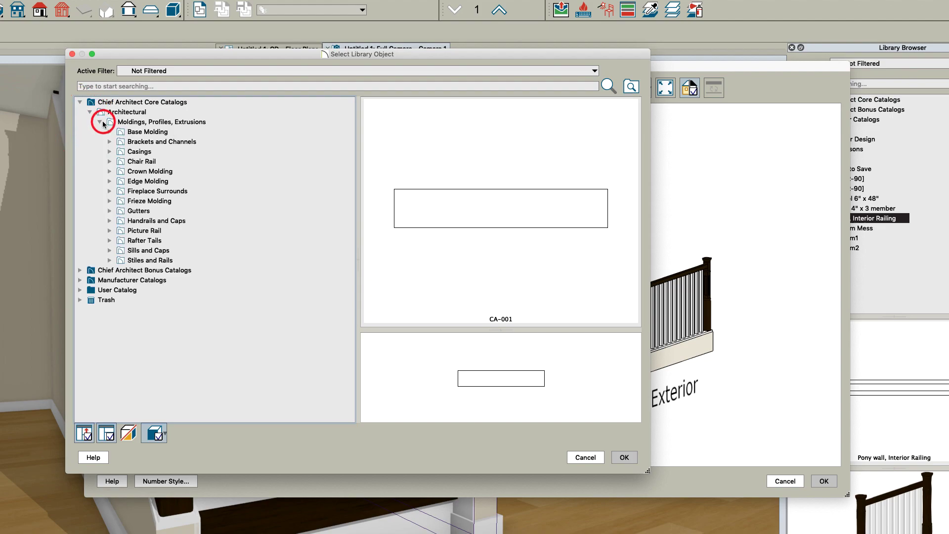
click(110, 251)
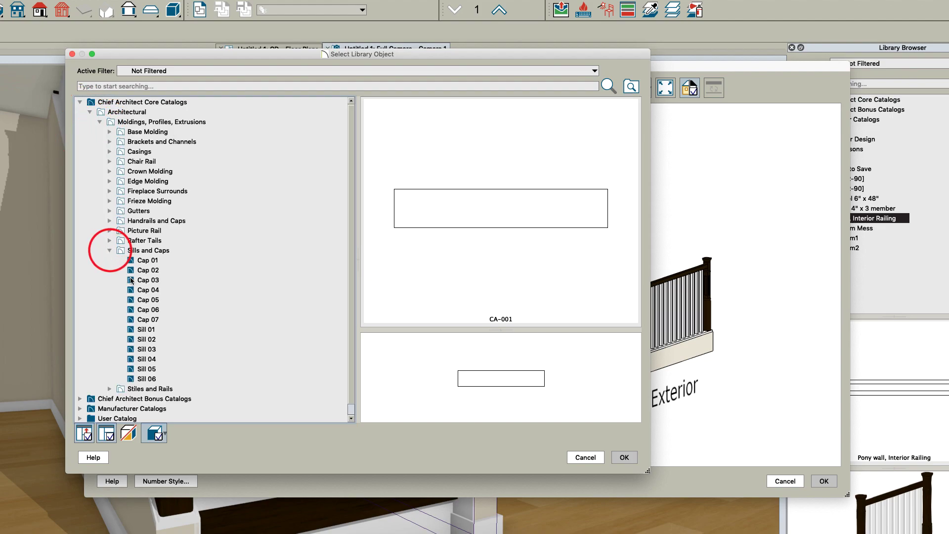
click(148, 251)
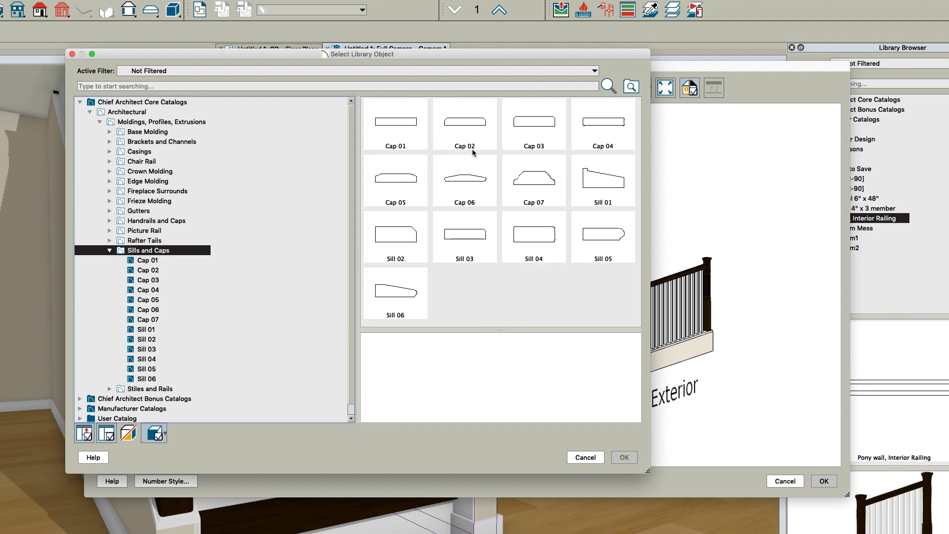
click(473, 130)
click(624, 457)
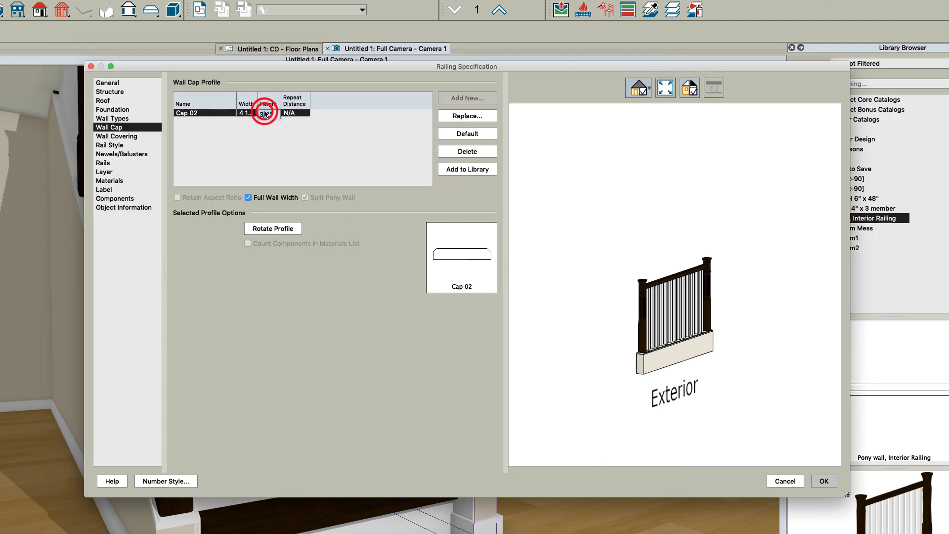
Step: Size the Cap 02 wall cap to 1" high and 6" wide, no longer full wall width
text(1)
key(Tab)
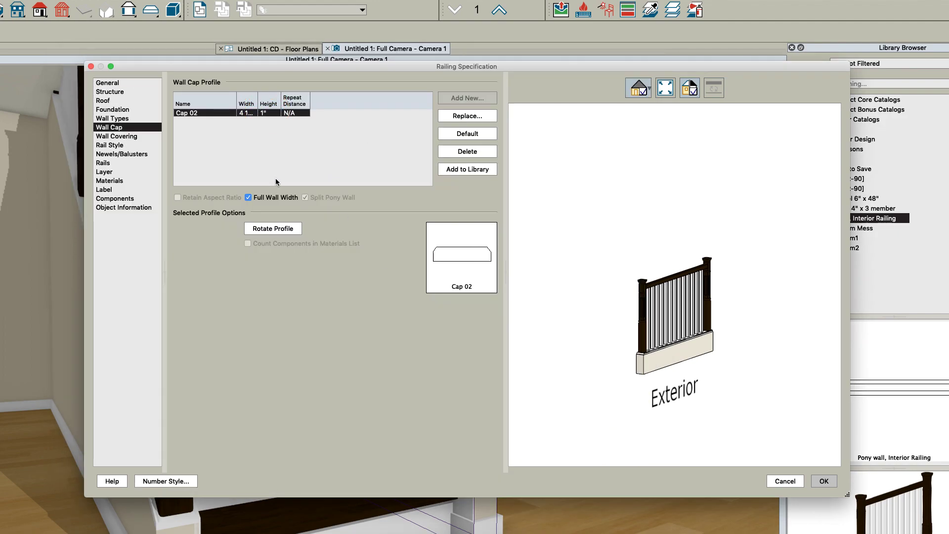
click(264, 197)
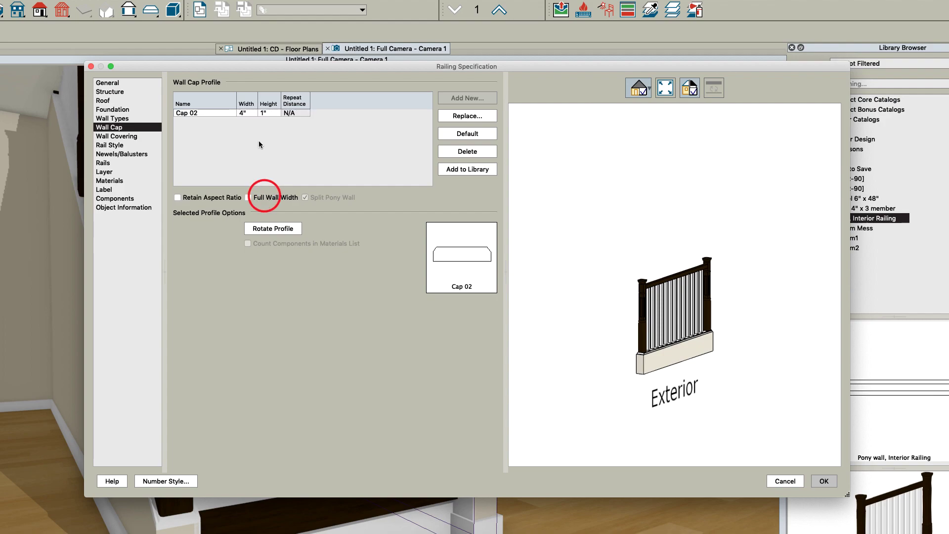
double_click(248, 113)
text(6)
key(Tab)
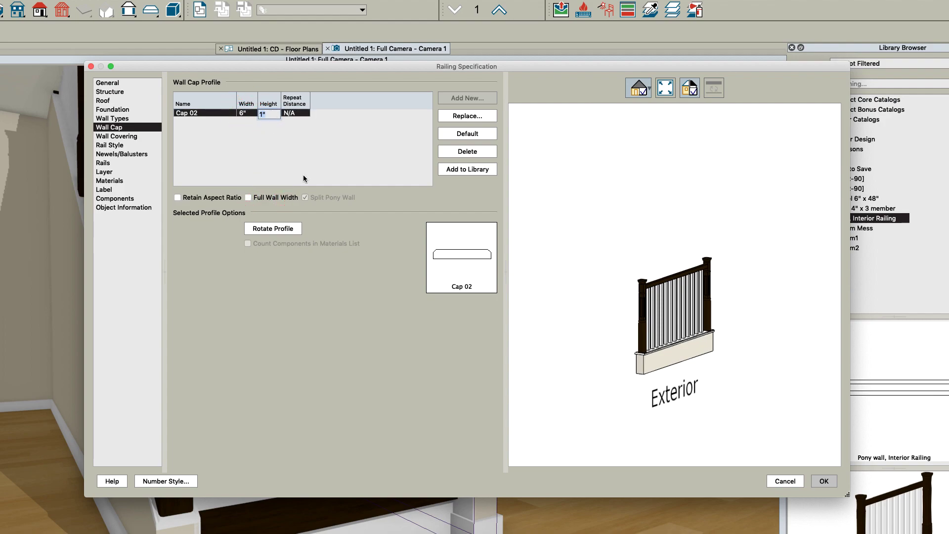
Step: Apply the cap changes, orbit to face the stairs, and reopen the pony wall's railing specification
click(824, 481)
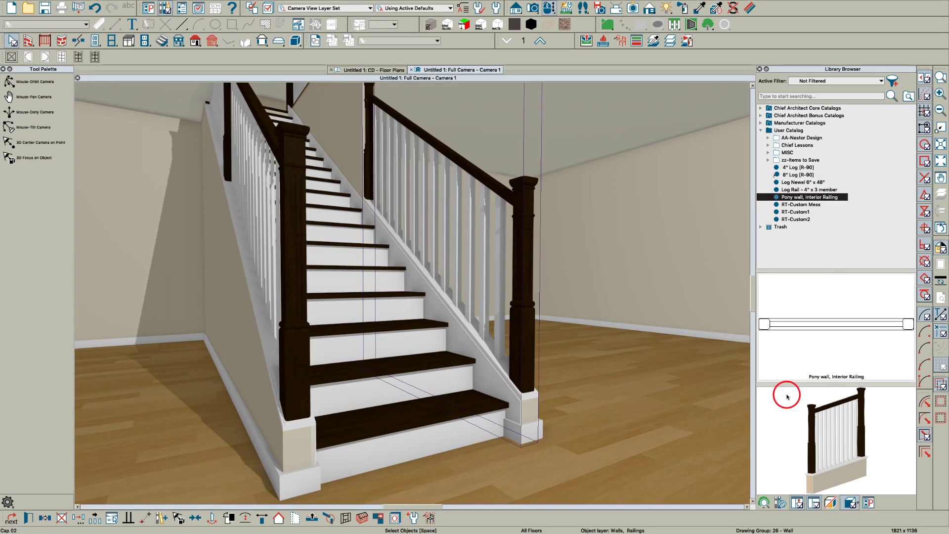
key(Escape)
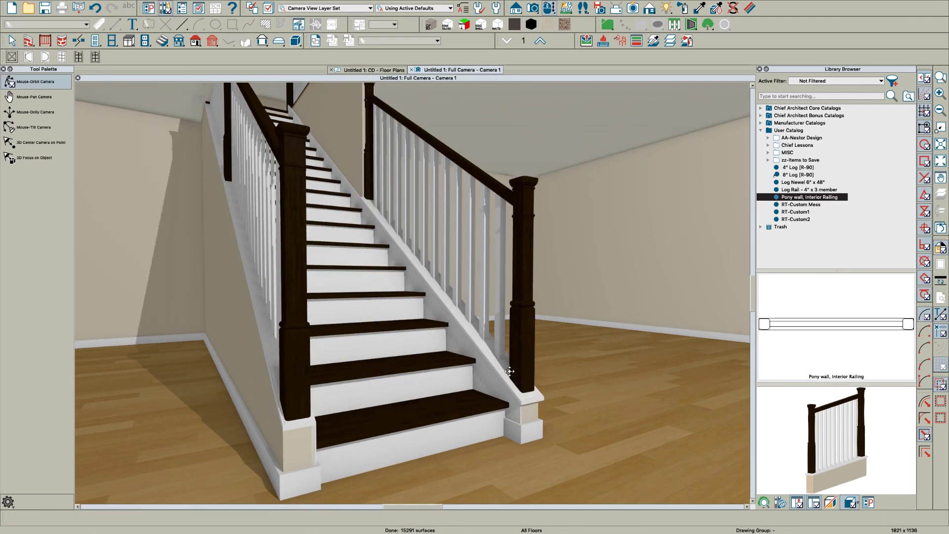
drag(510, 371, 455, 287)
key(space)
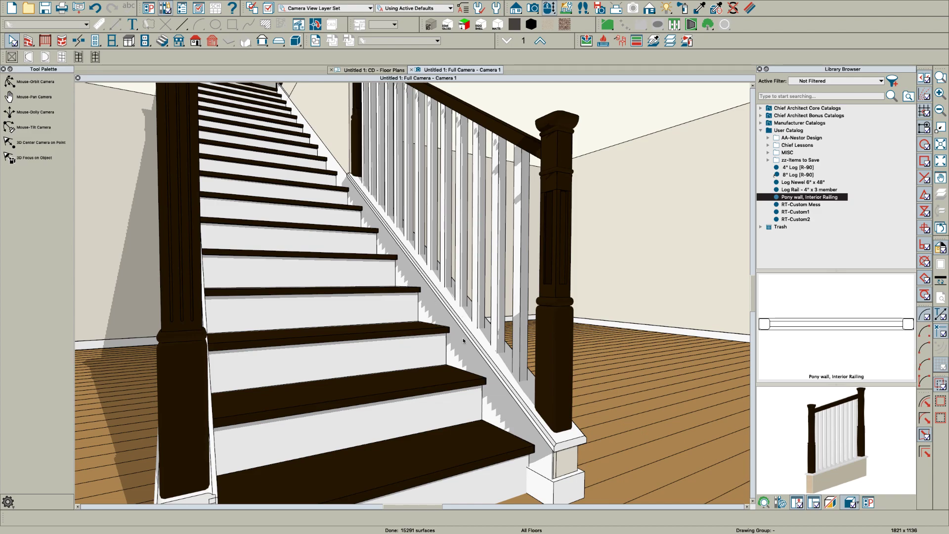
click(452, 300)
double_click(453, 302)
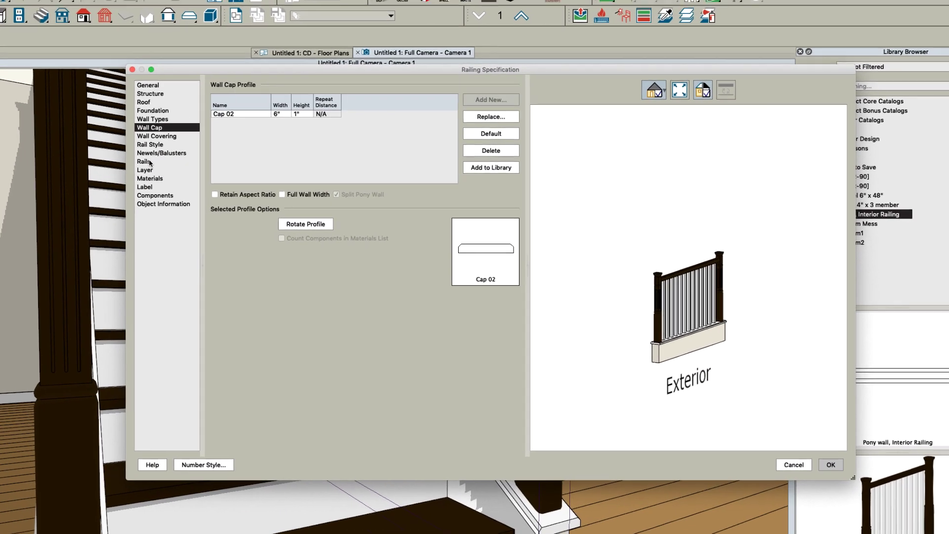
Step: Include a bottom rail on the pony-wall railing
click(243, 155)
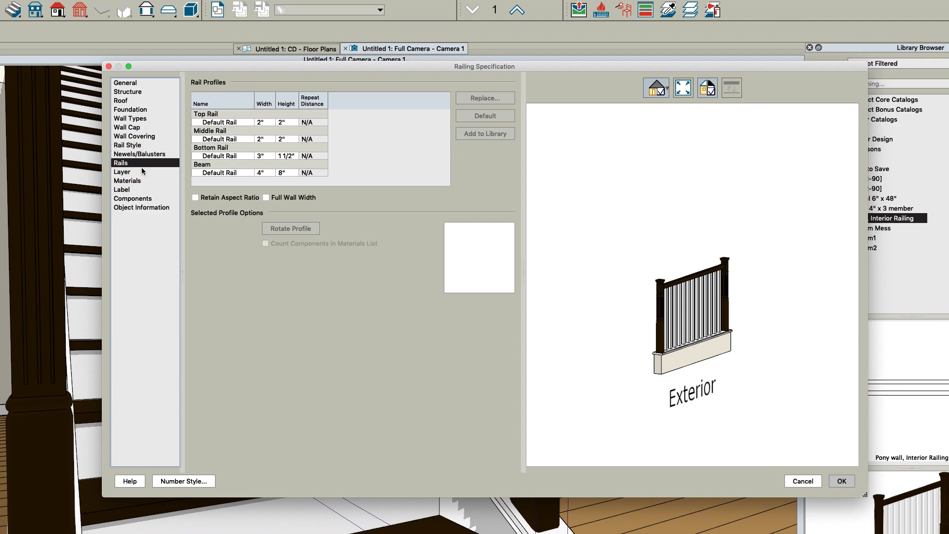
click(128, 146)
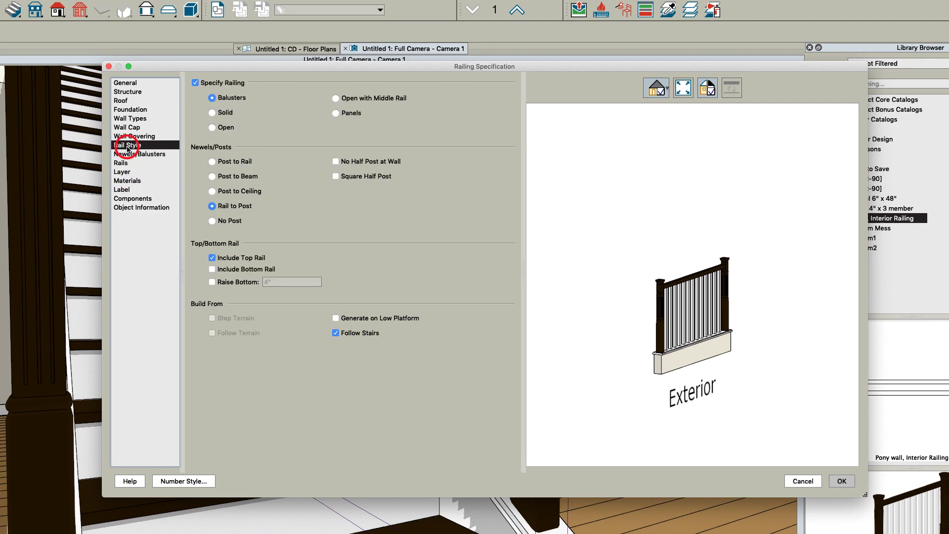
click(237, 271)
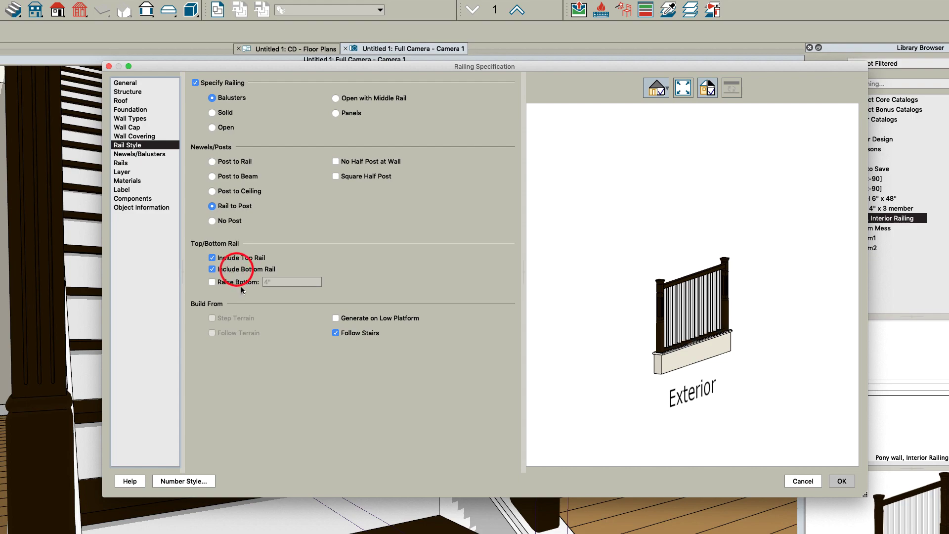
Step: Make the bottom rail the Arcways A-6750 Classic shoe rail at 1 1/4" high
click(131, 163)
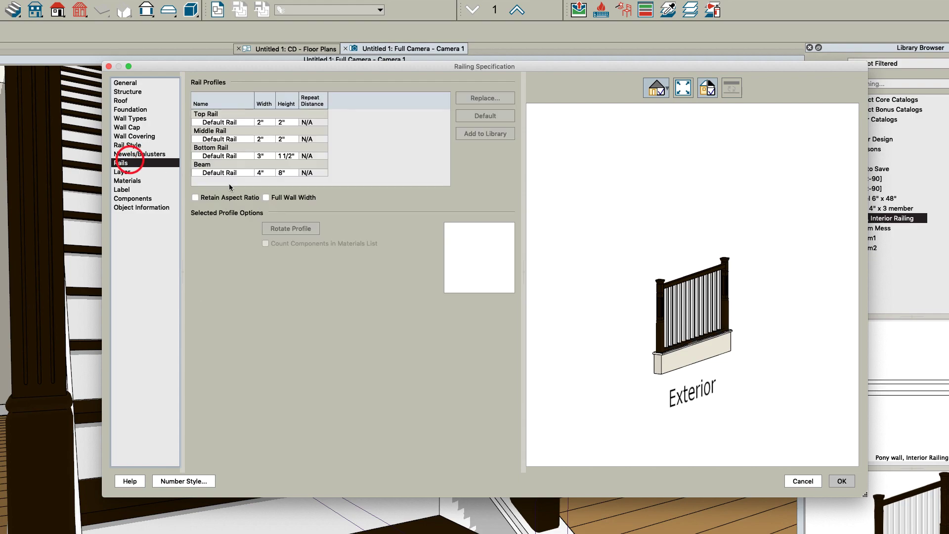
click(261, 156)
click(484, 98)
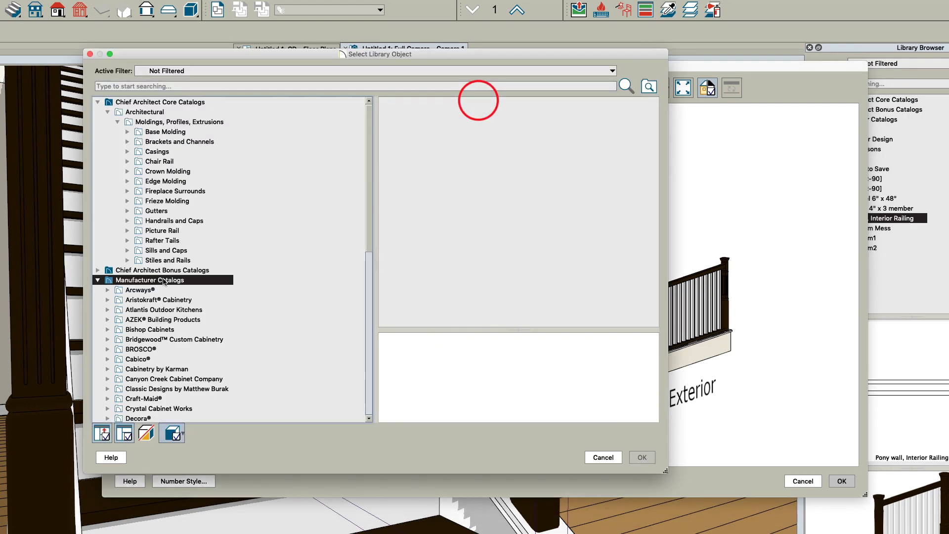
double_click(148, 289)
double_click(174, 300)
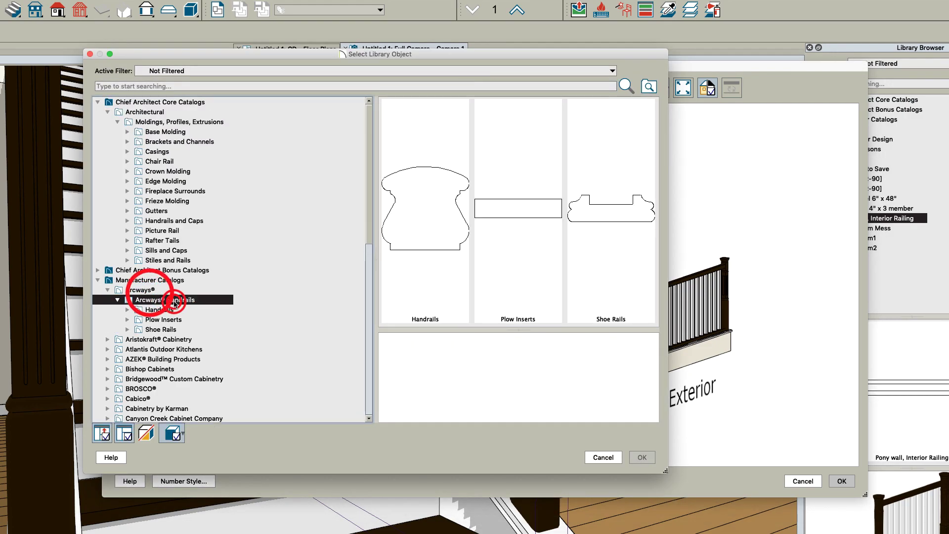
double_click(163, 330)
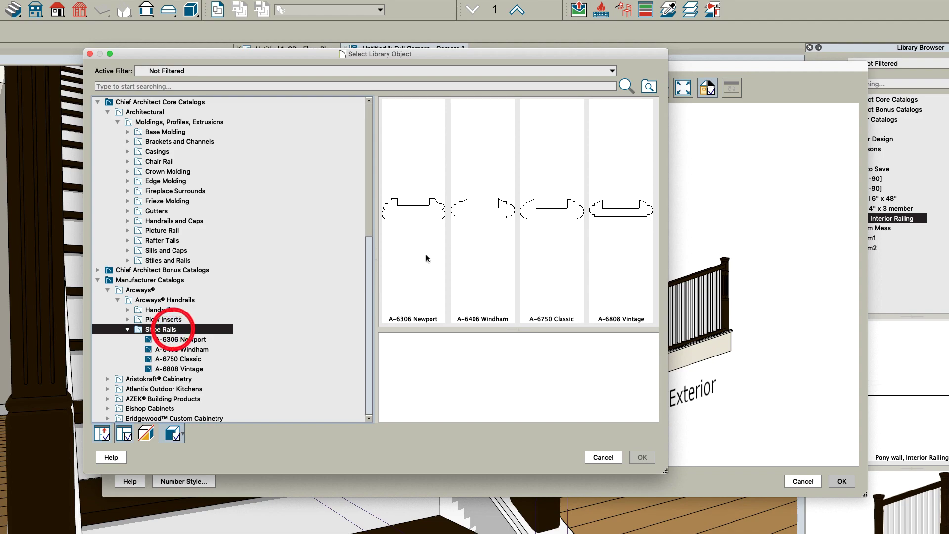
click(547, 215)
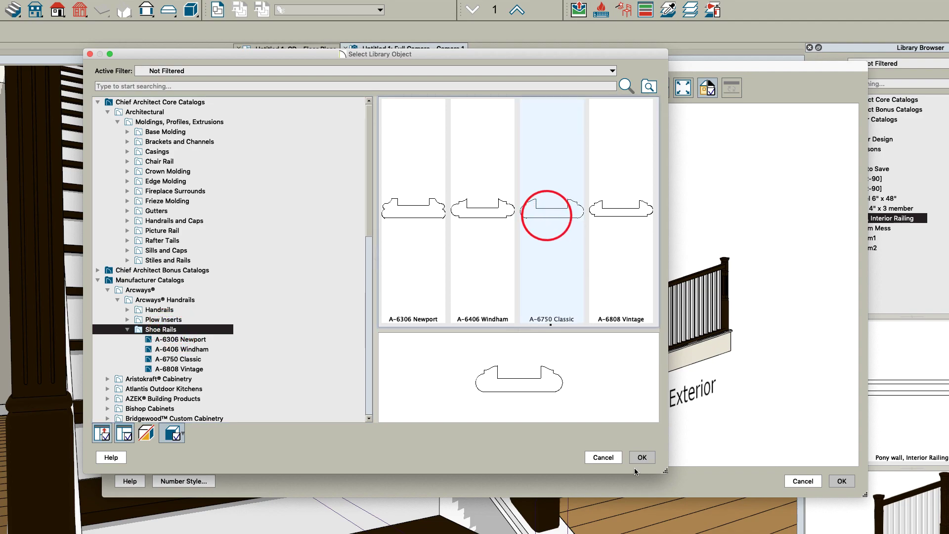
click(642, 458)
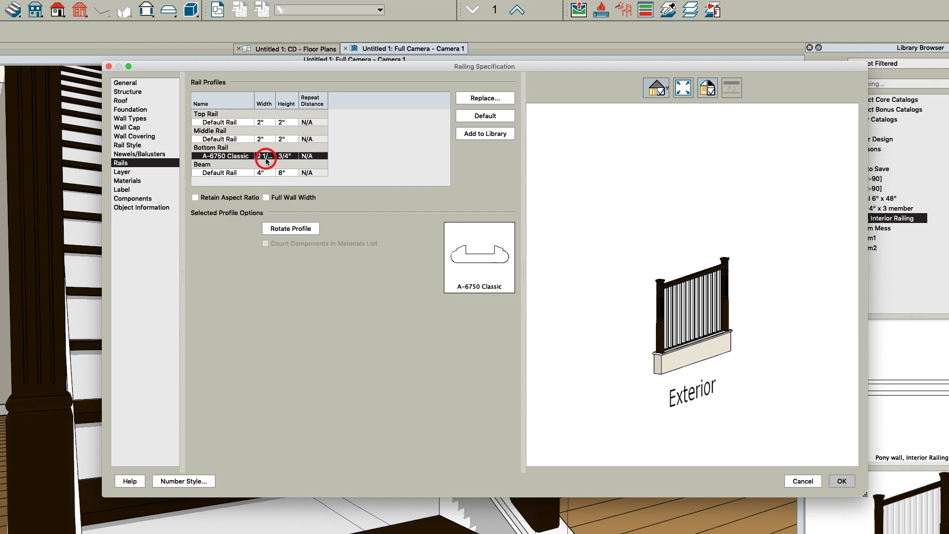
click(287, 157)
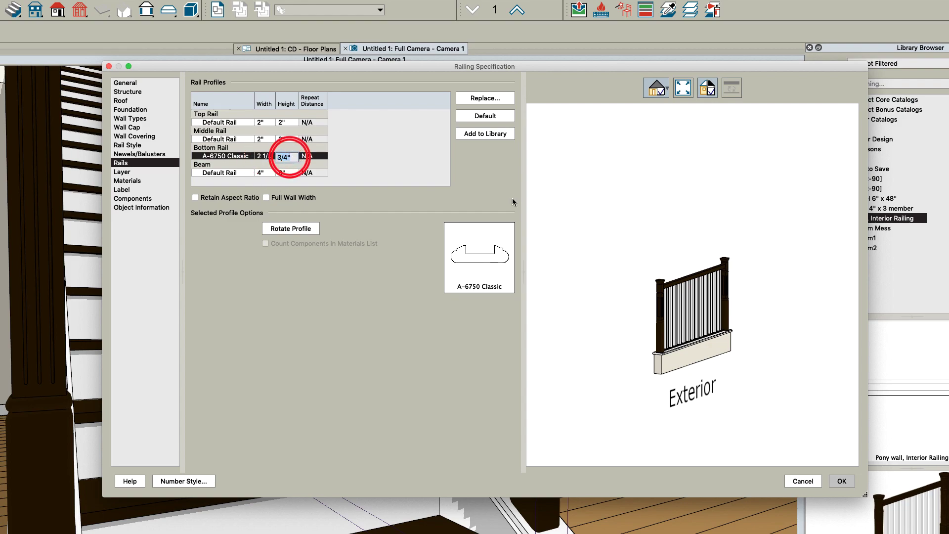
text(1.25)
key(Return)
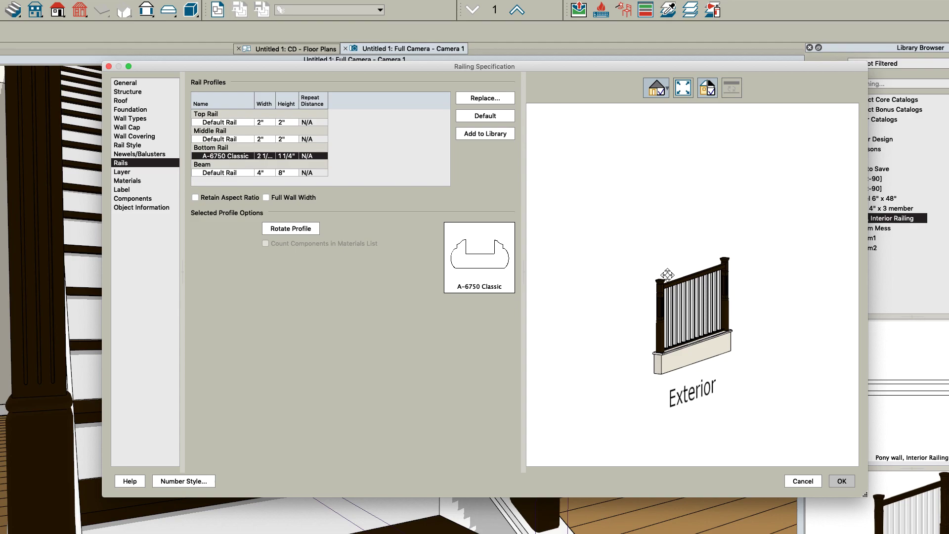
click(841, 481)
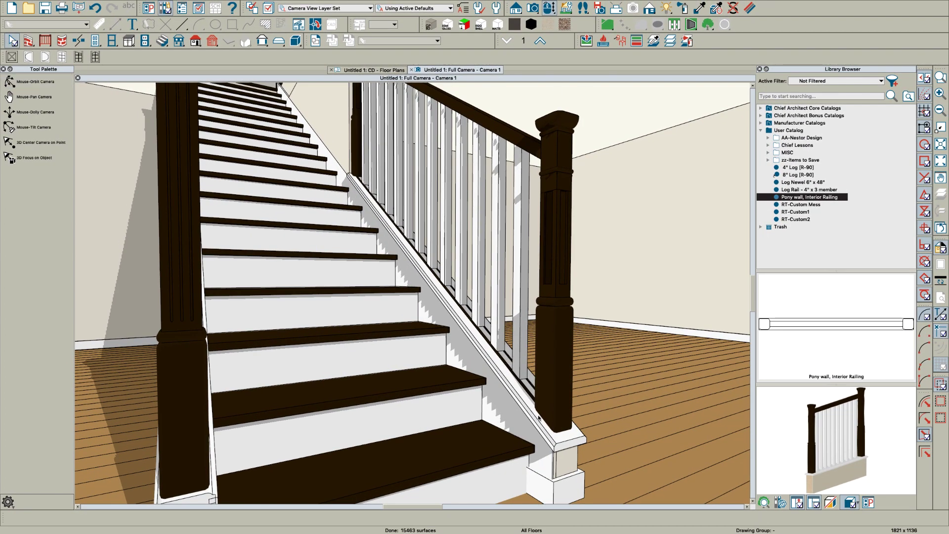
Step: Raise the A-6750 Classic bottom shoe rail to 2 1/4" and orbit to review the railings
double_click(523, 385)
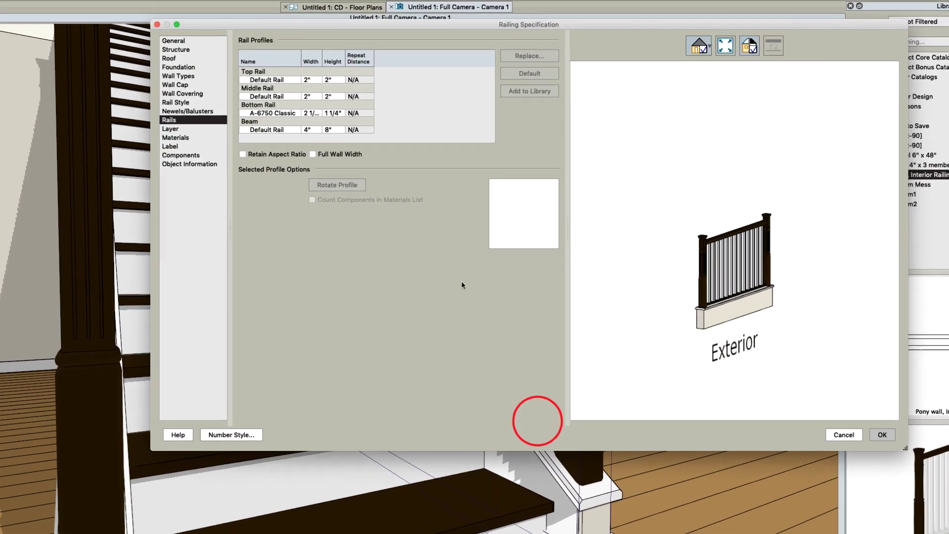
double_click(335, 116)
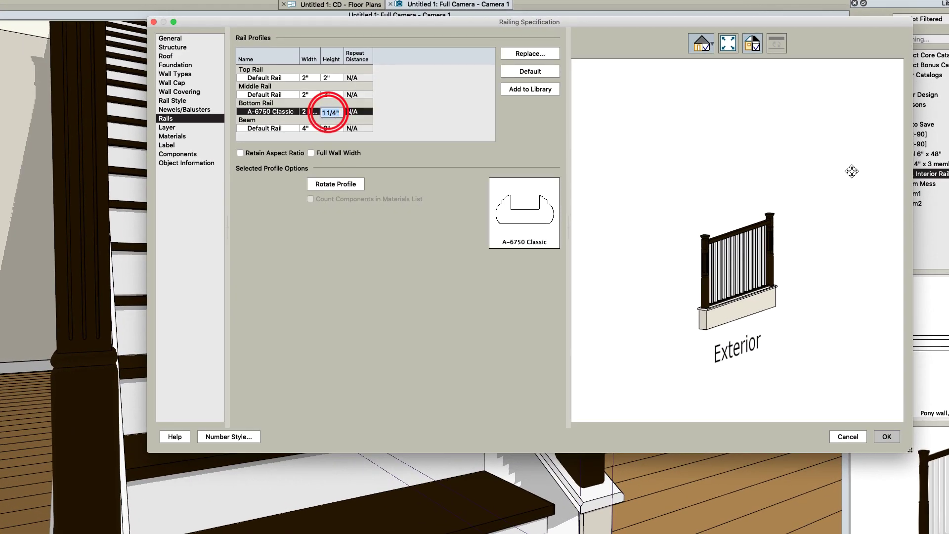
text(2)
key(Return)
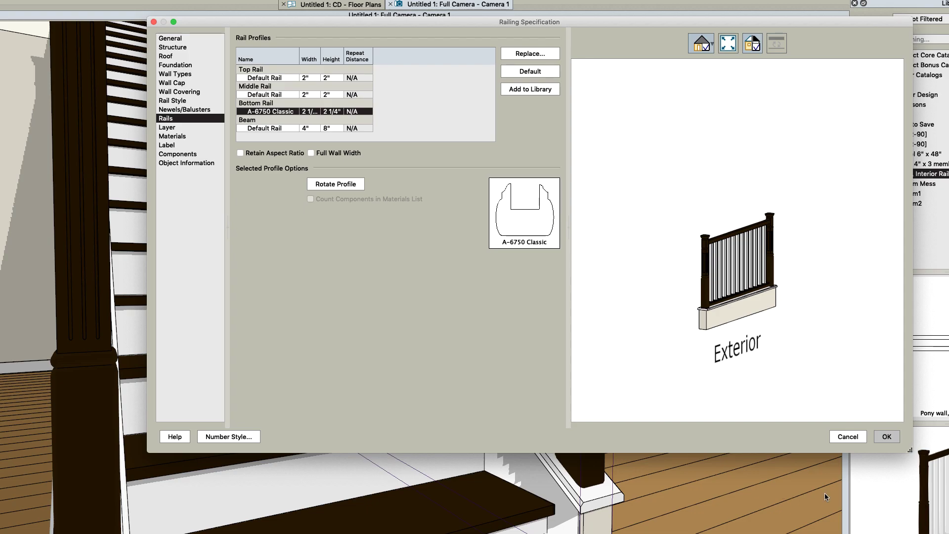
click(885, 437)
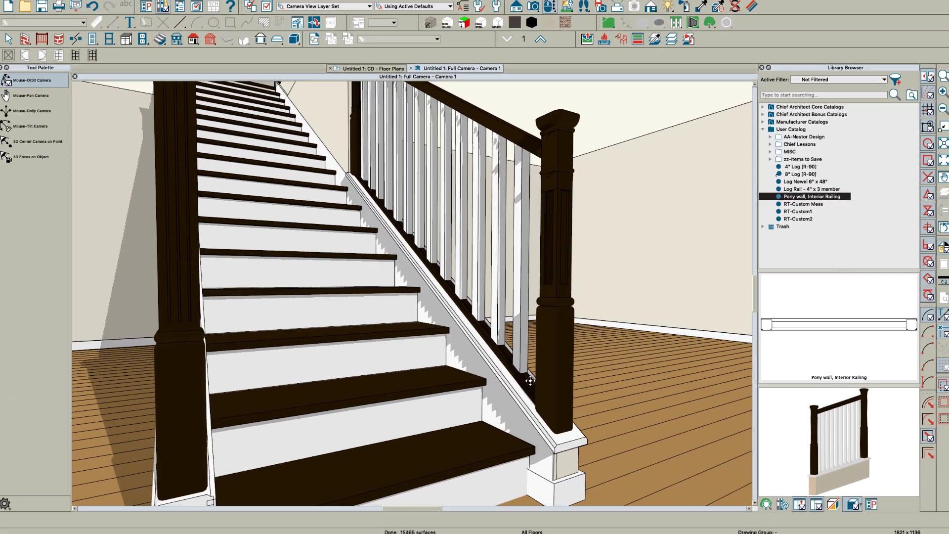
drag(530, 380, 574, 455)
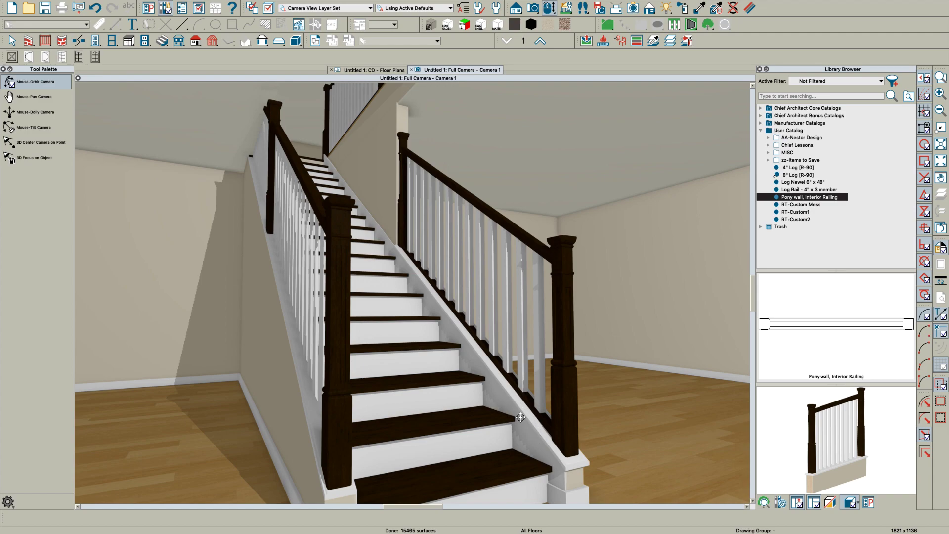
drag(442, 324, 376, 163)
key(space)
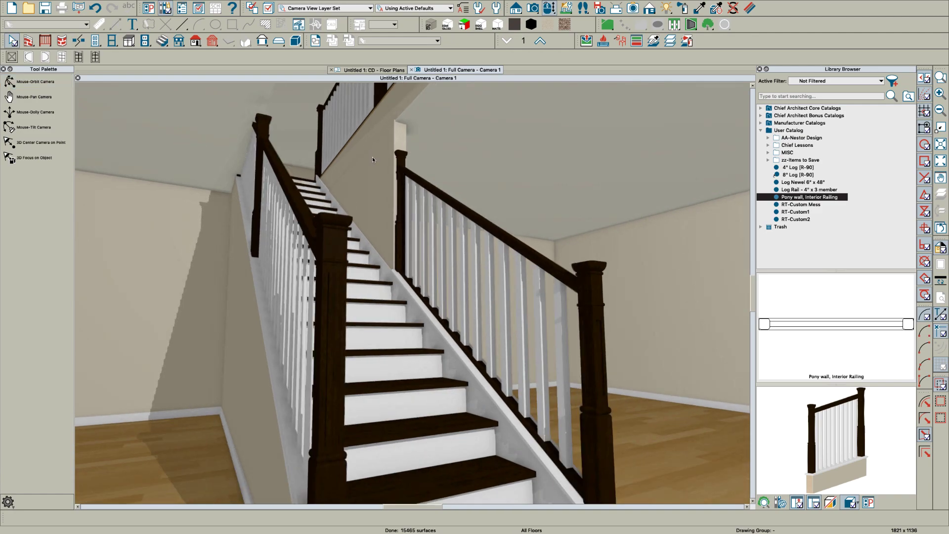
Step: Select the wall beside the stairs and align it with the wall above
click(373, 159)
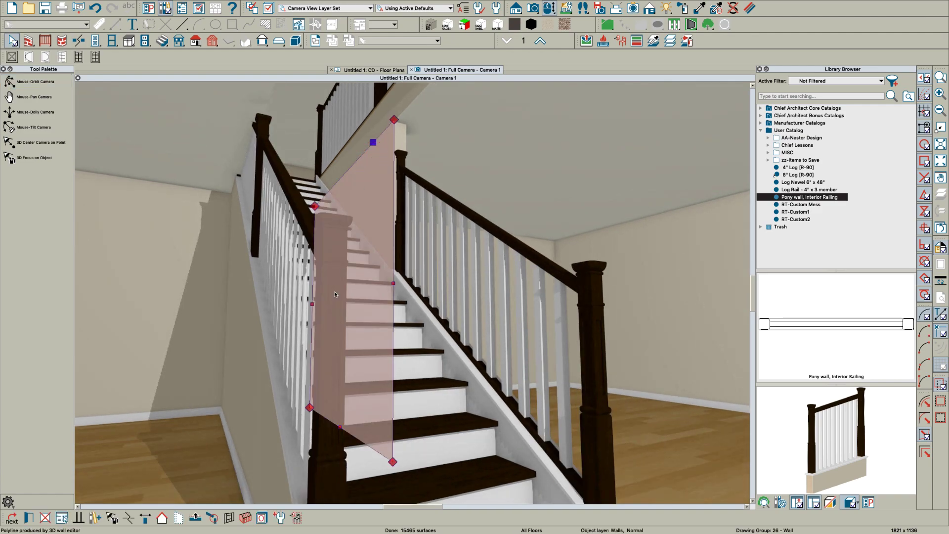
key(Escape)
click(384, 178)
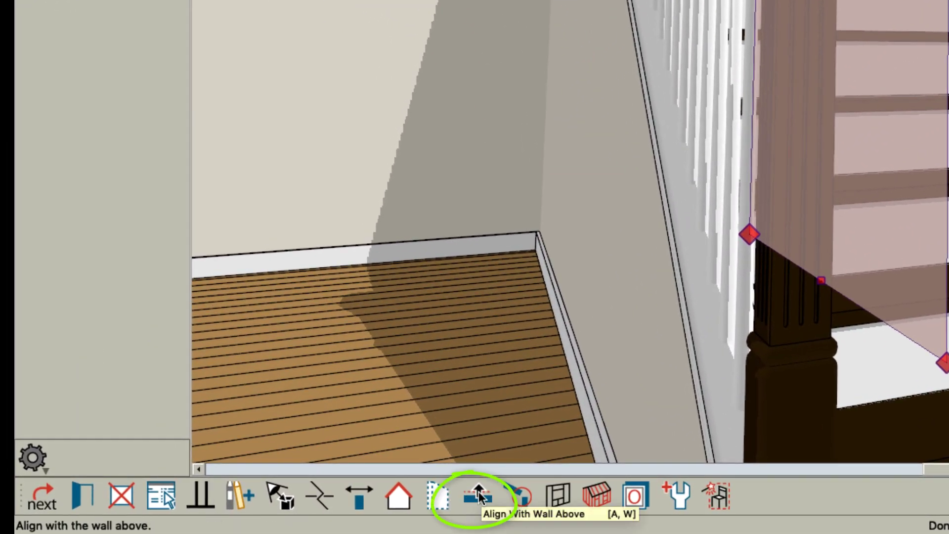
click(478, 495)
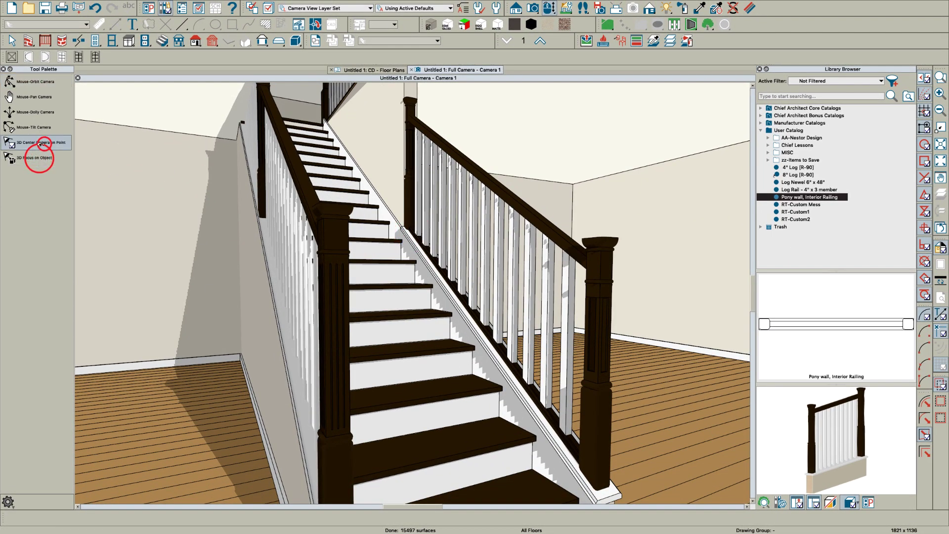
Step: Focus the 3D camera on the staircase, orbit around it, and select the pony wall
click(442, 381)
mouse_move(458, 307)
mouse_down()
mouse_move(456, 297)
mouse_move(462, 309)
mouse_up()
click(474, 323)
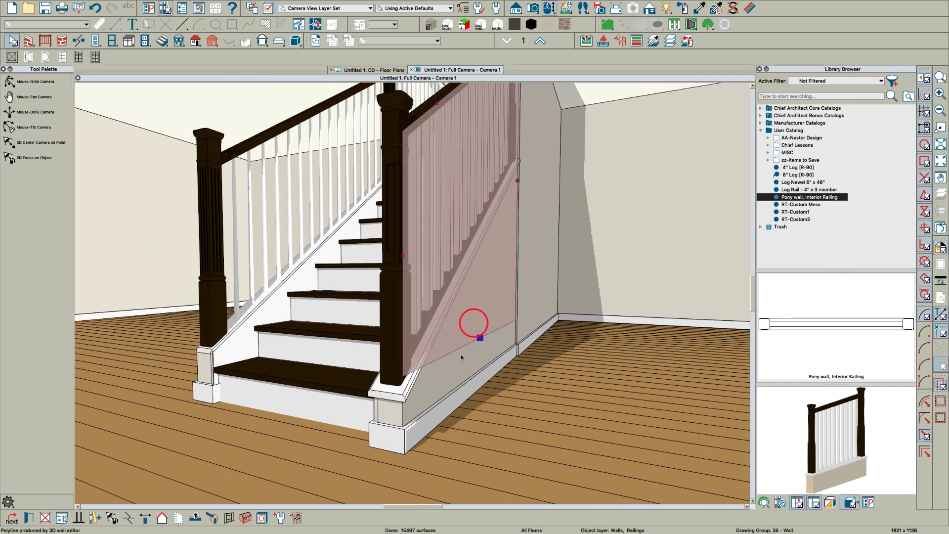
Step: In the floor plan, stretch the pony wall's end along its length, then return to the 3D stair view
click(372, 70)
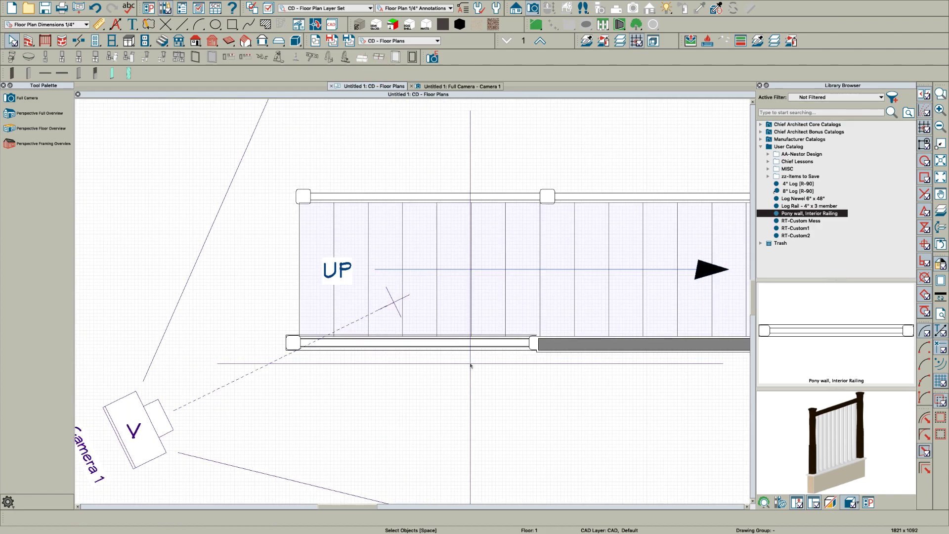
scroll(470, 366, up, 3)
click(525, 336)
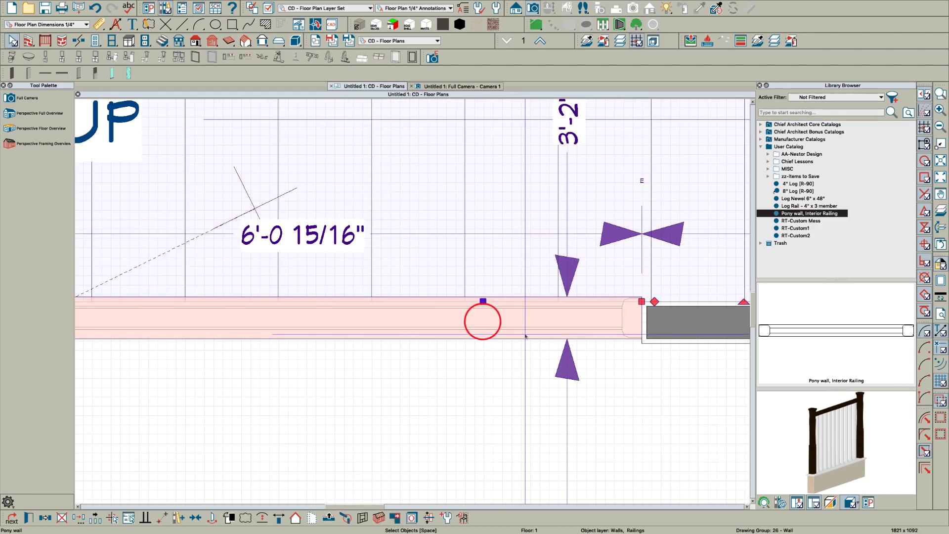
drag(525, 336, 728, 326)
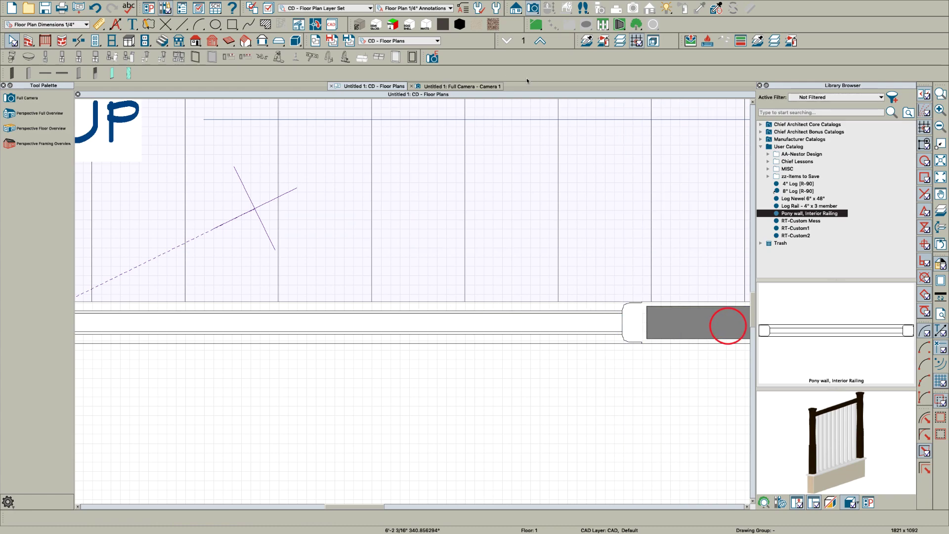
click(437, 90)
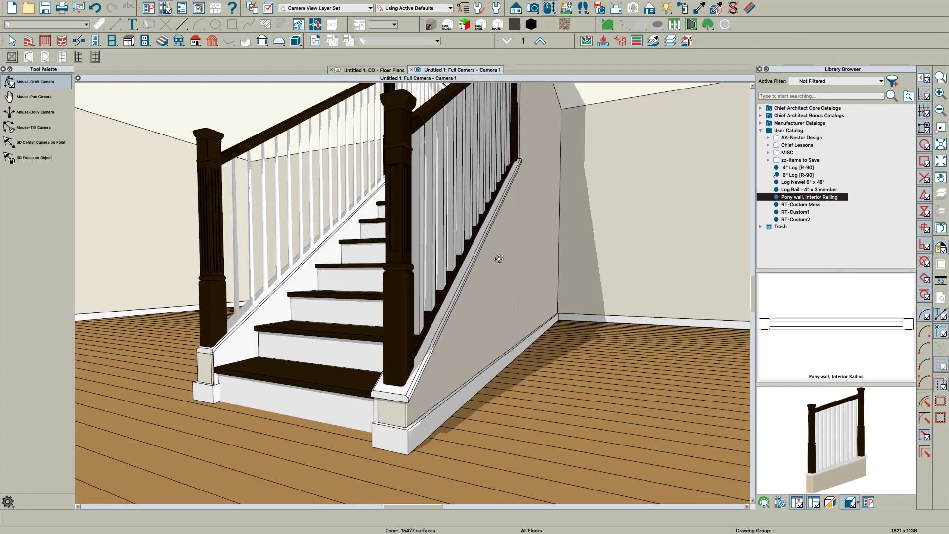
Step: Orbit the camera closer to look up the staircase from the front, revealing the left railing
drag(494, 263, 493, 311)
drag(430, 294, 441, 291)
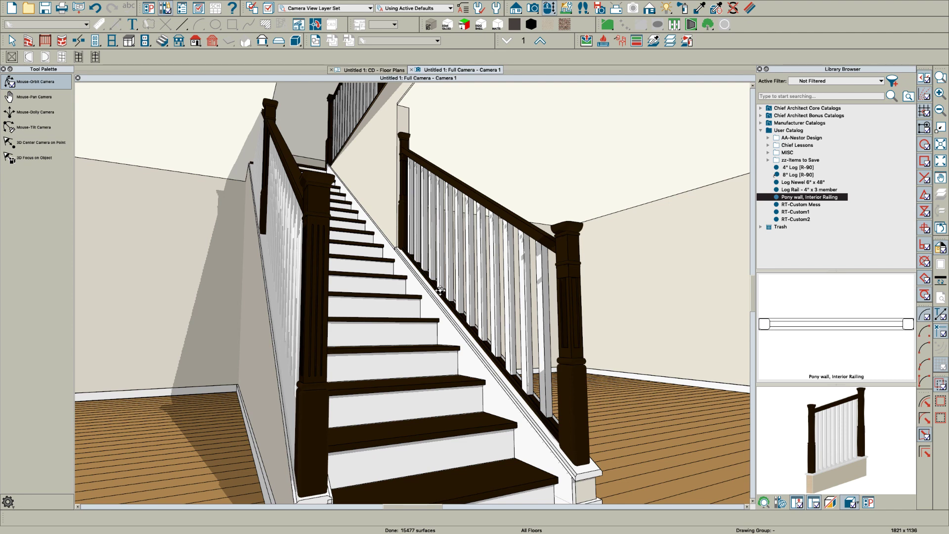